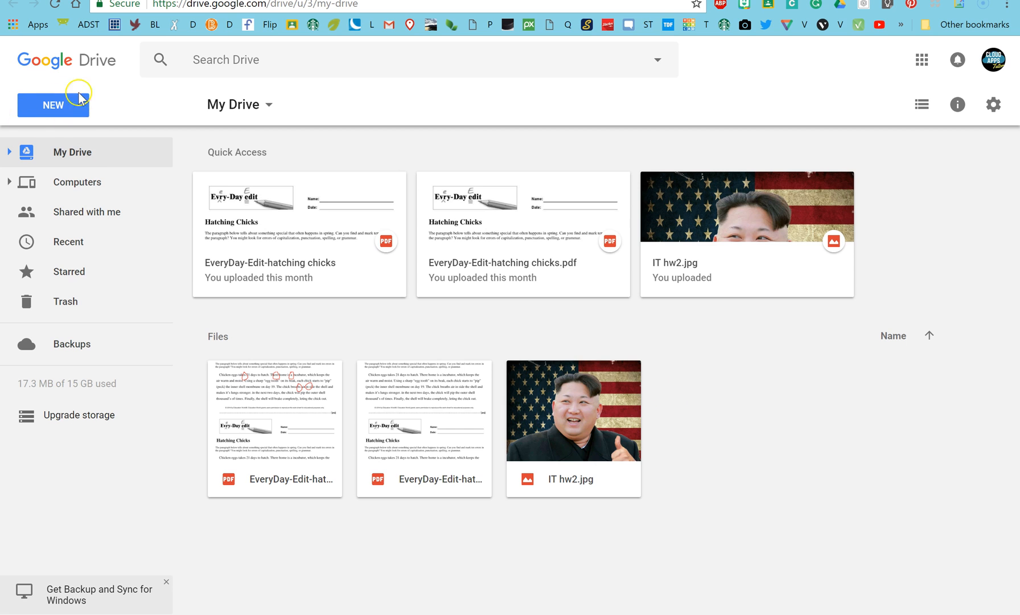
- Create a new Google Drawings file from Drive and widen its blank canvas slightly
click(50, 112)
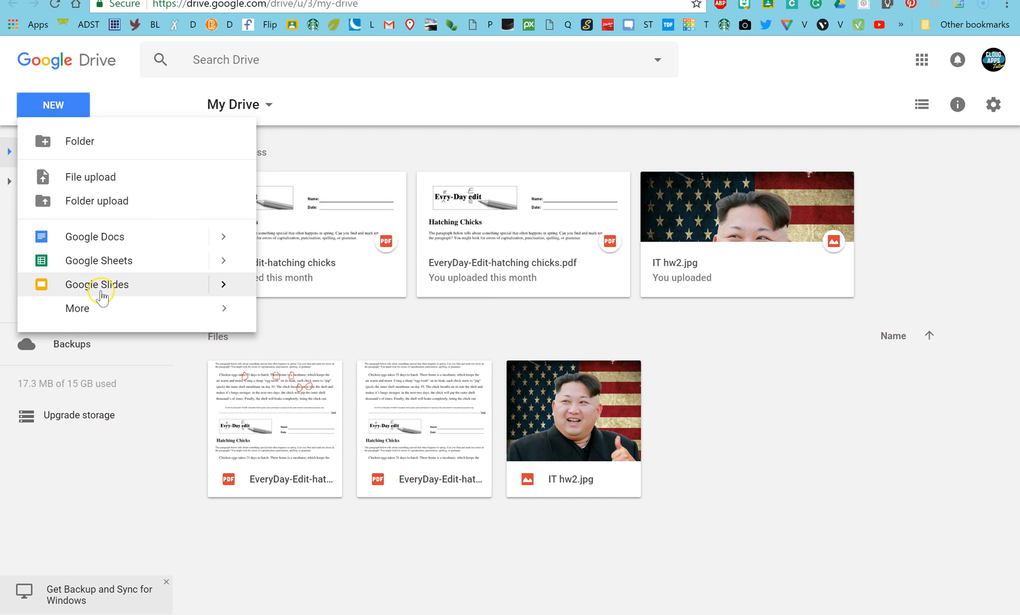
mouse_move(88, 315)
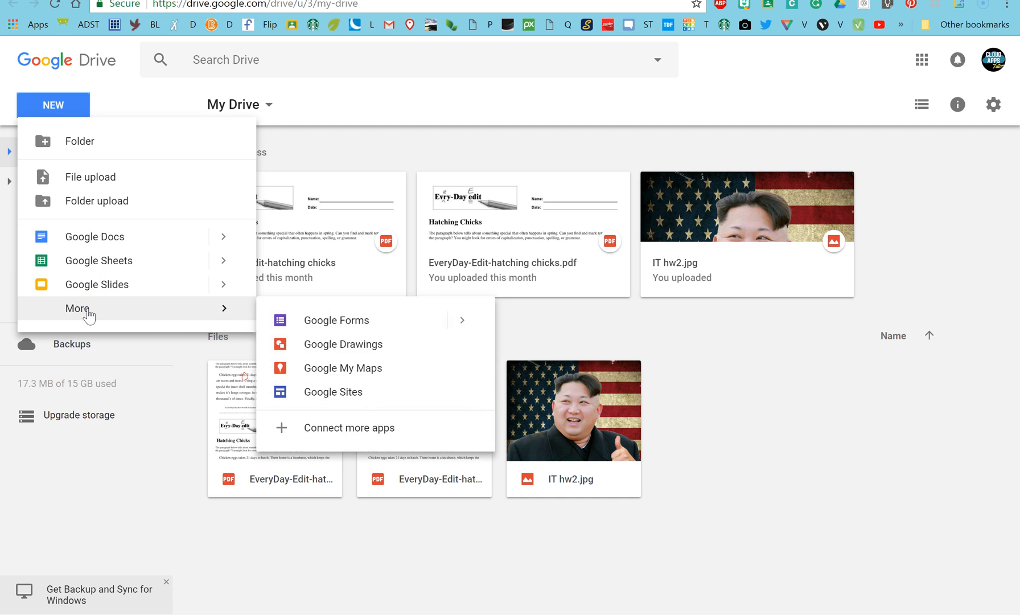
click(340, 345)
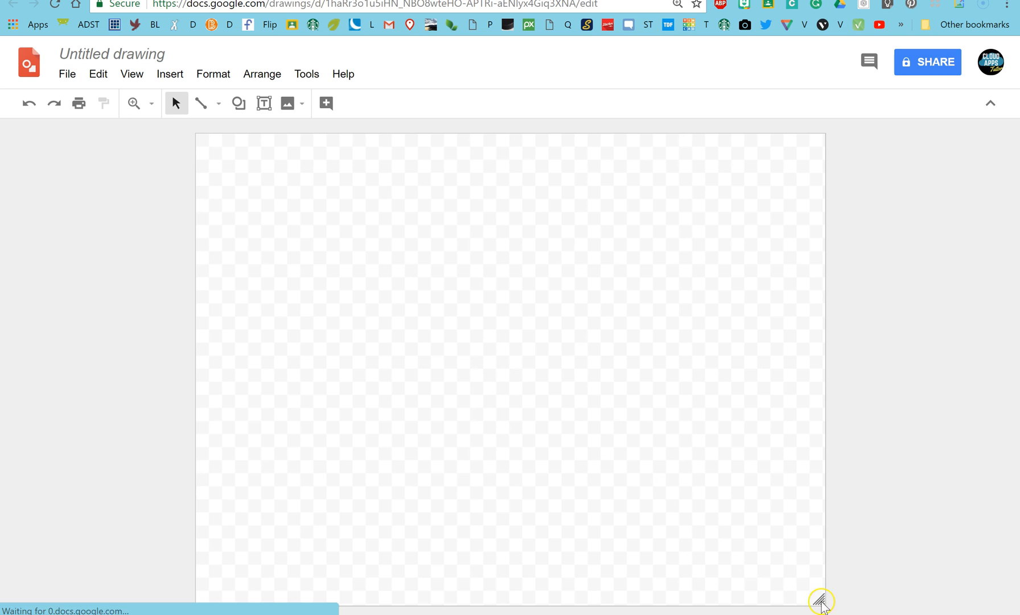
drag(823, 601, 876, 604)
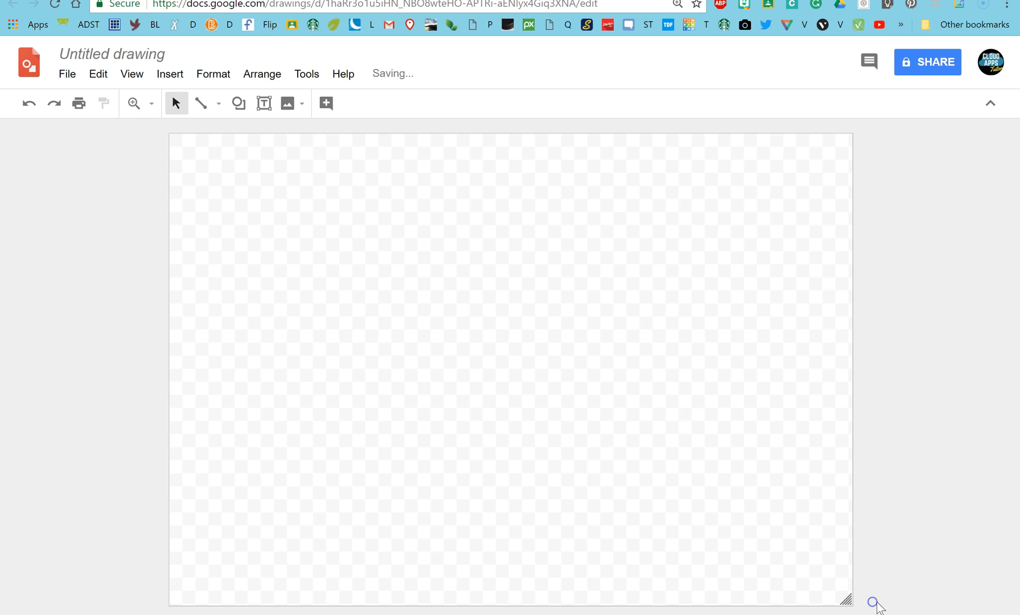
- Rename the untitled drawing as Karana Diary Entry
click(156, 52)
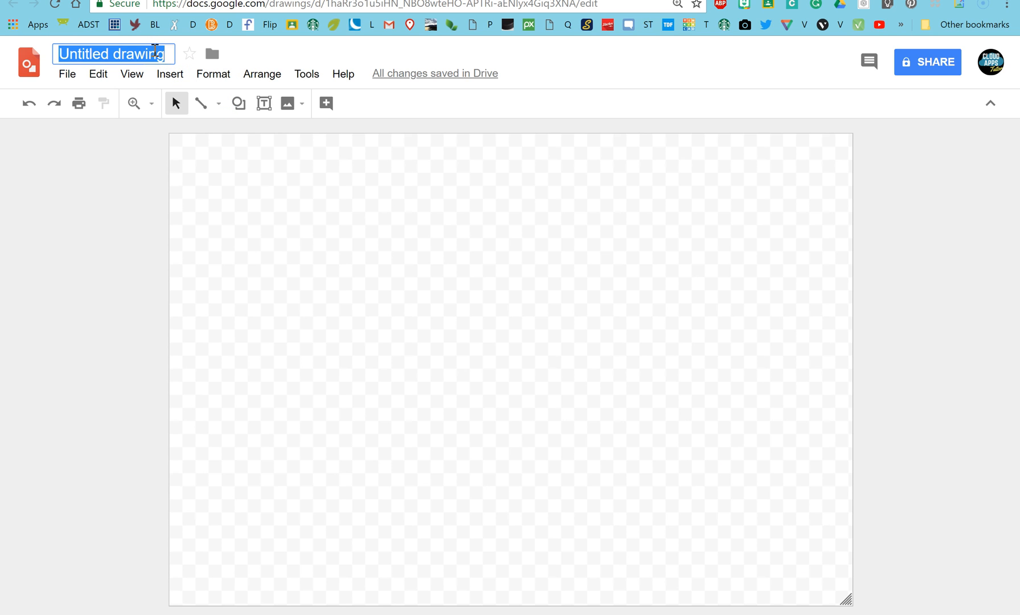
text(Karana)
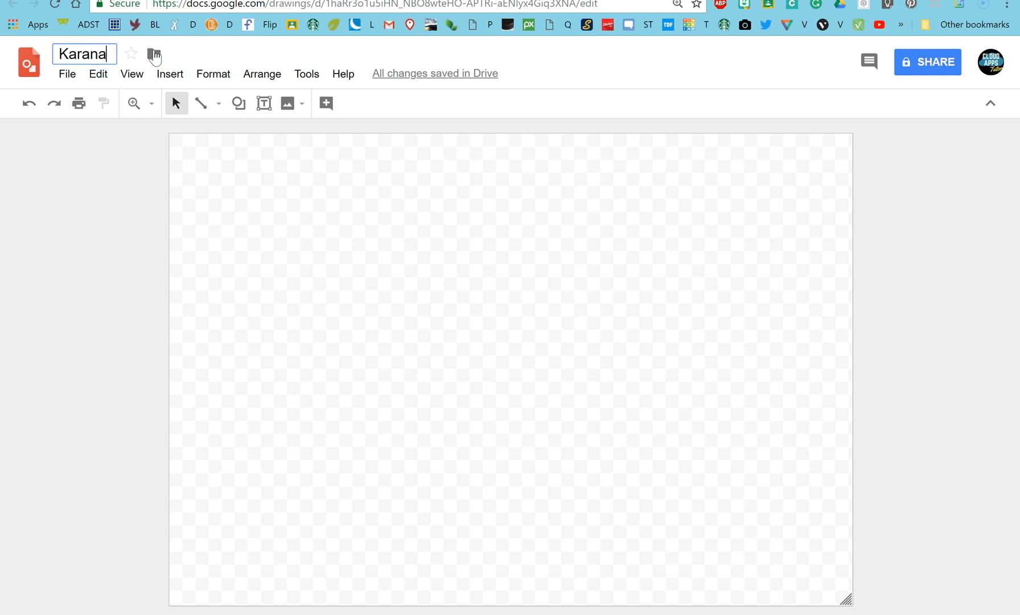
text( Diary Entry)
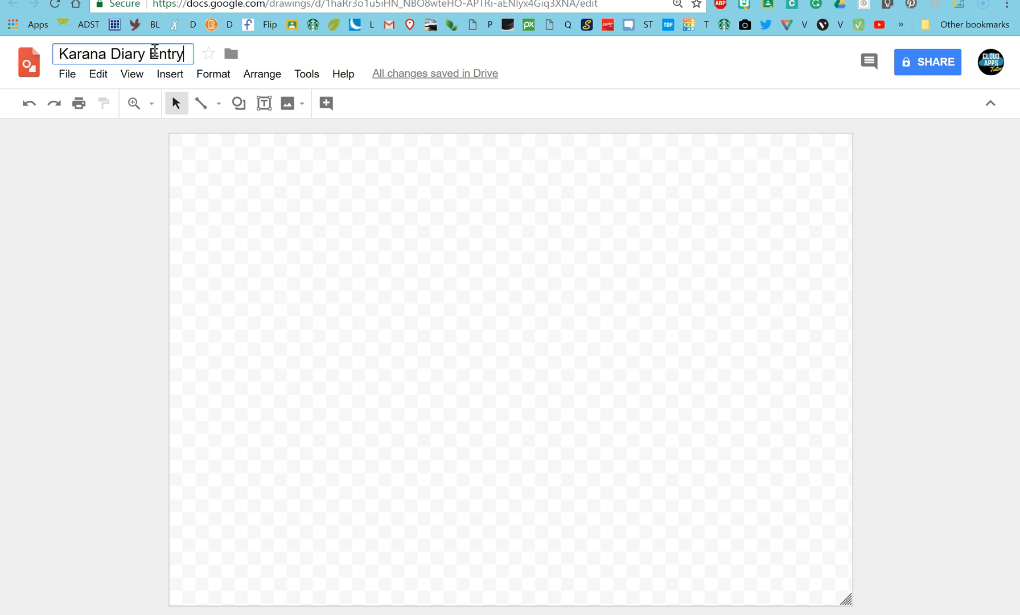
key(Return)
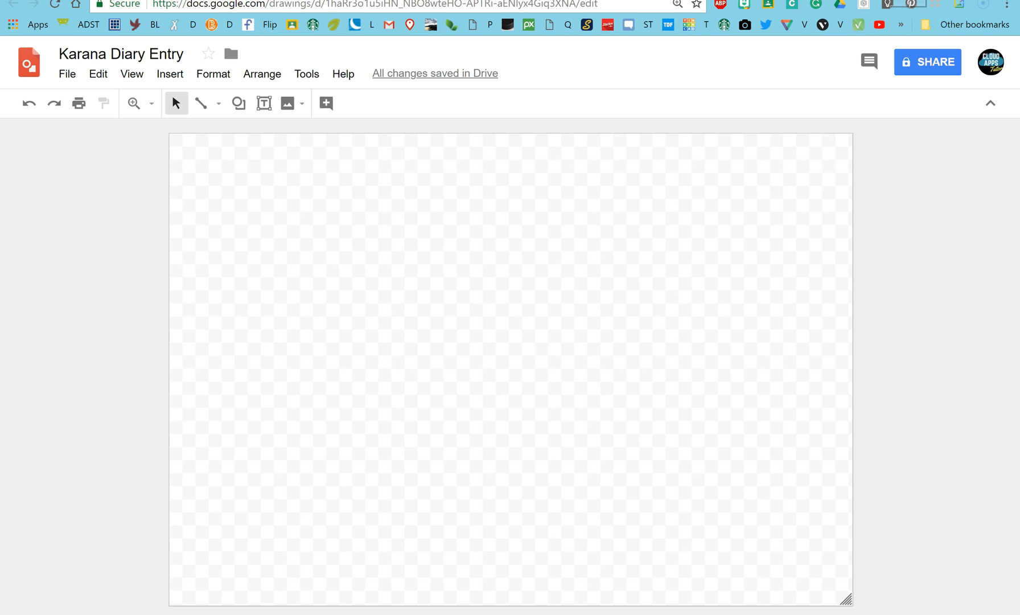
key(ctrl+shift+Tab)
click(162, 74)
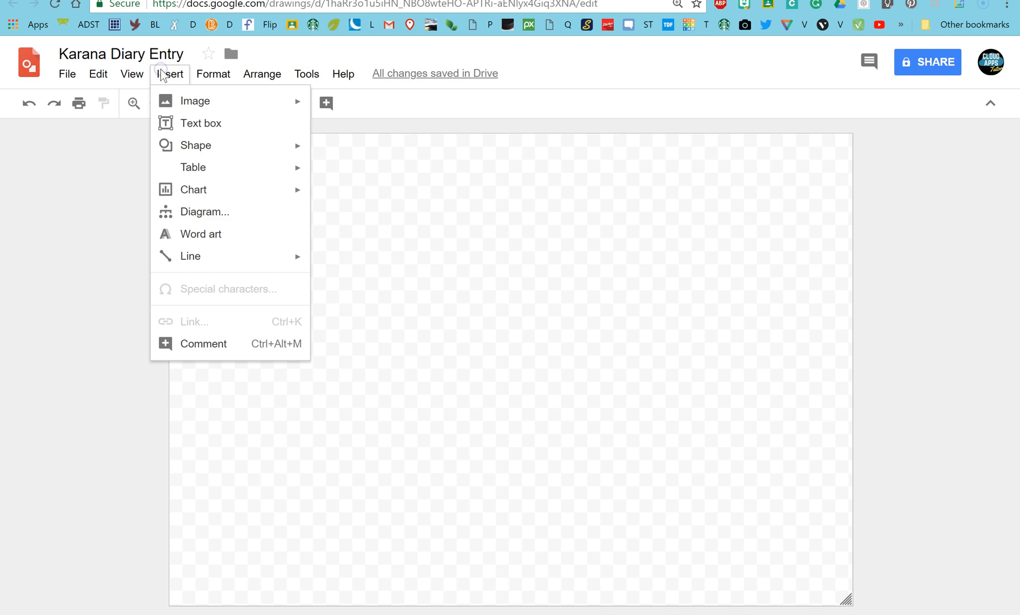
click(551, 332)
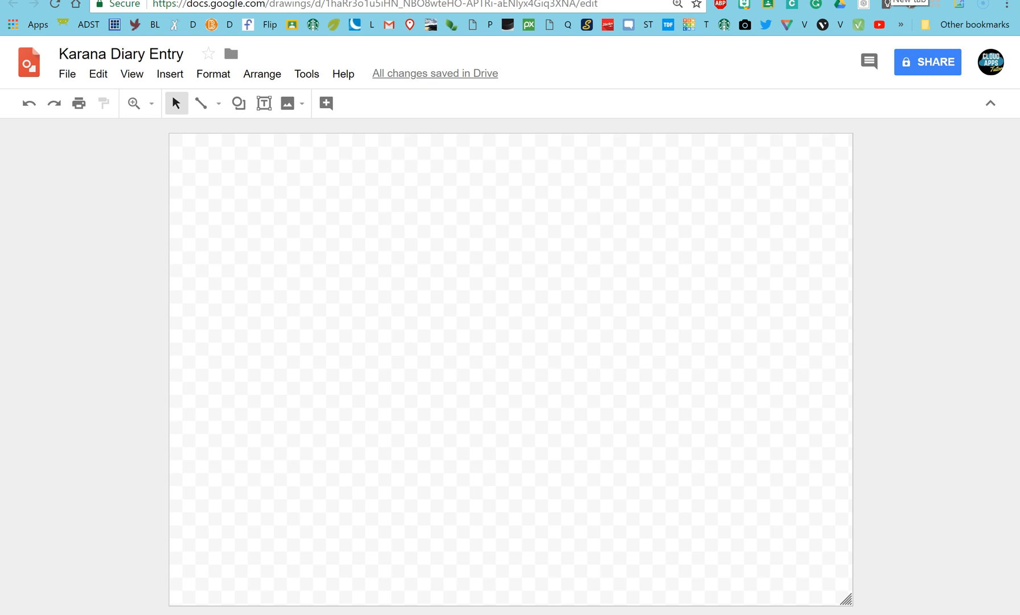
- Go to images.google.ca in a new browser tab and search for parchment paper
click(900, 0)
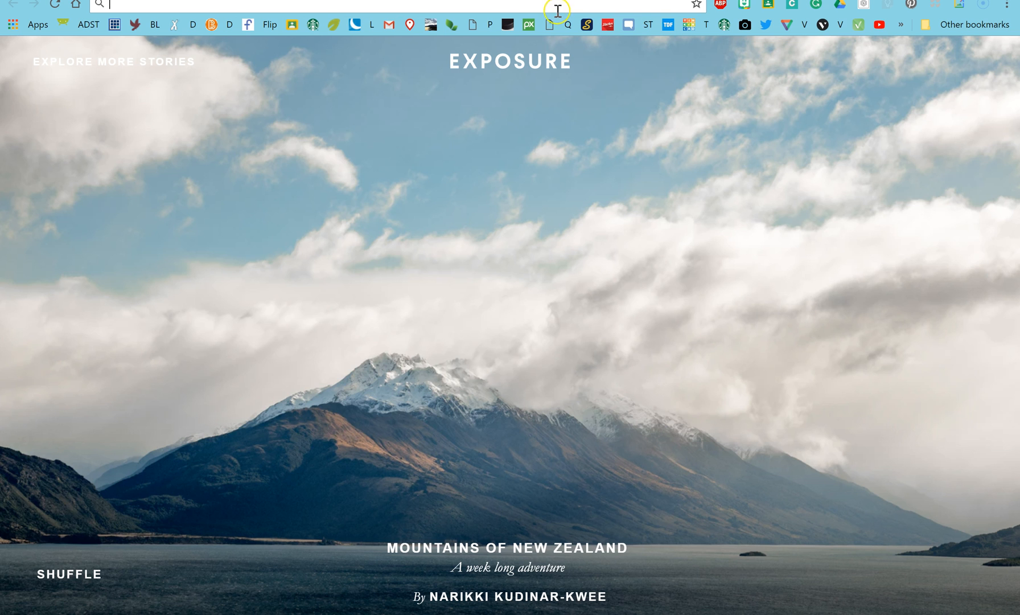
text(images.google.ca)
key(Return)
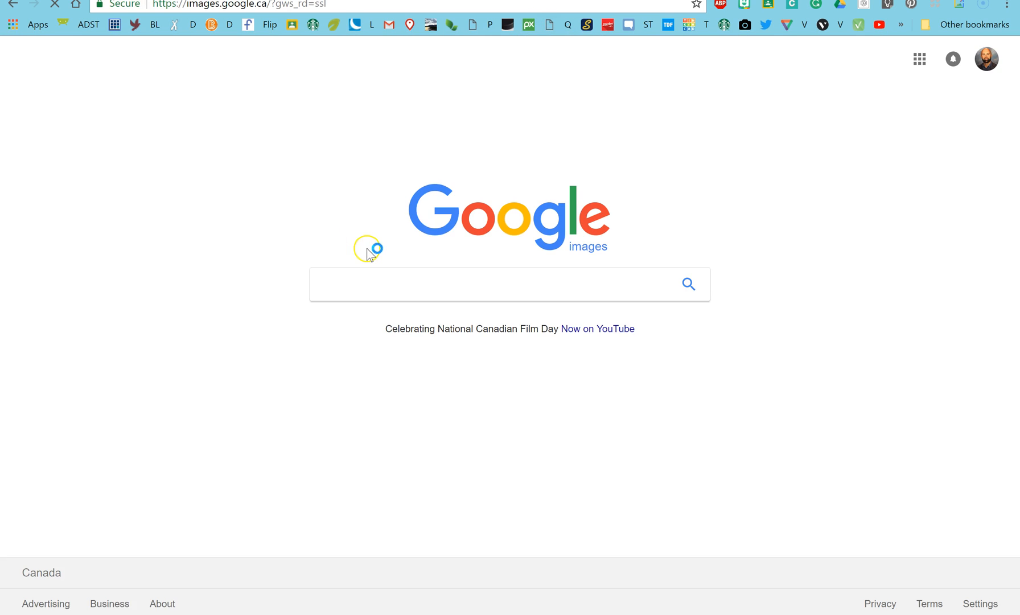
text(parch)
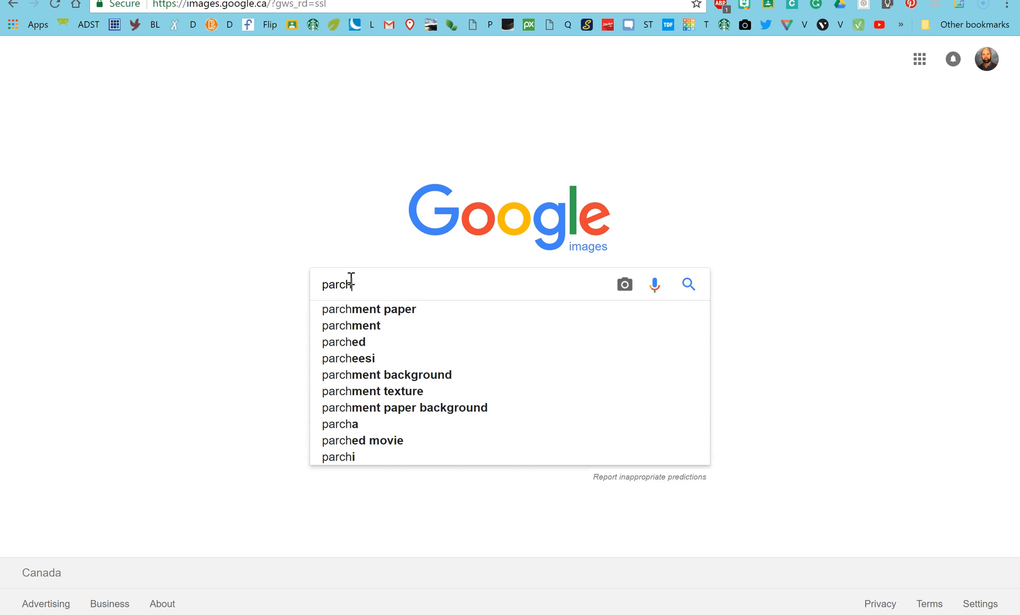
key(Down)
key(Return)
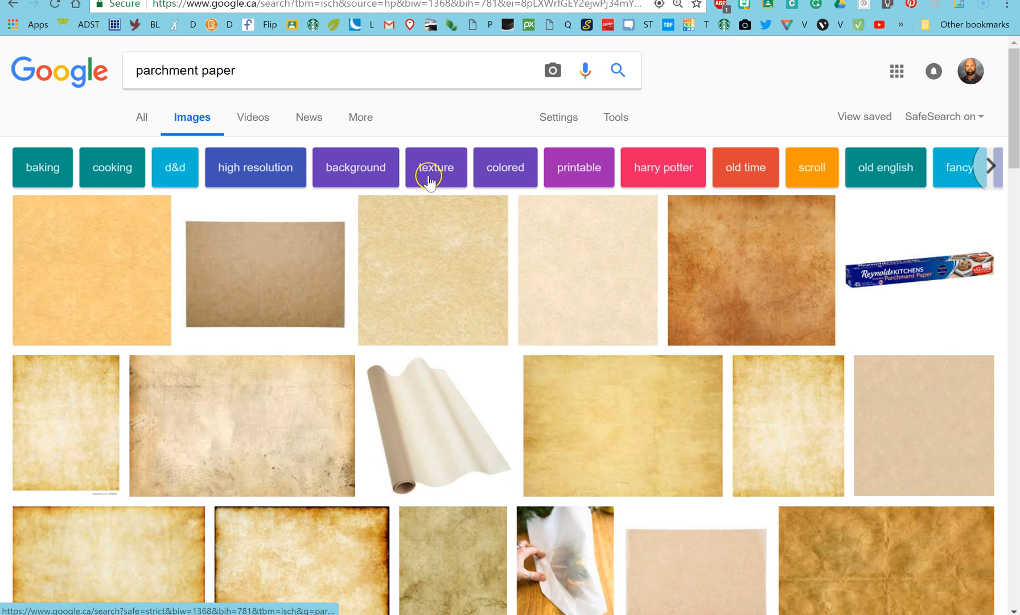
- Filter the parchment paper image results to the Large size
scroll(672, 294, down, 5)
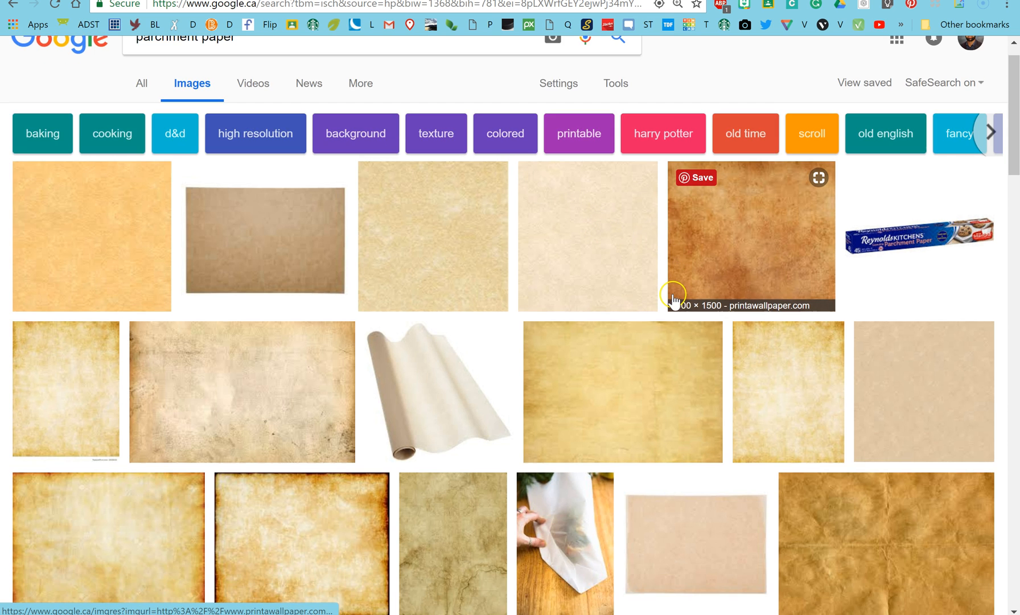
scroll(683, 307, up, 5)
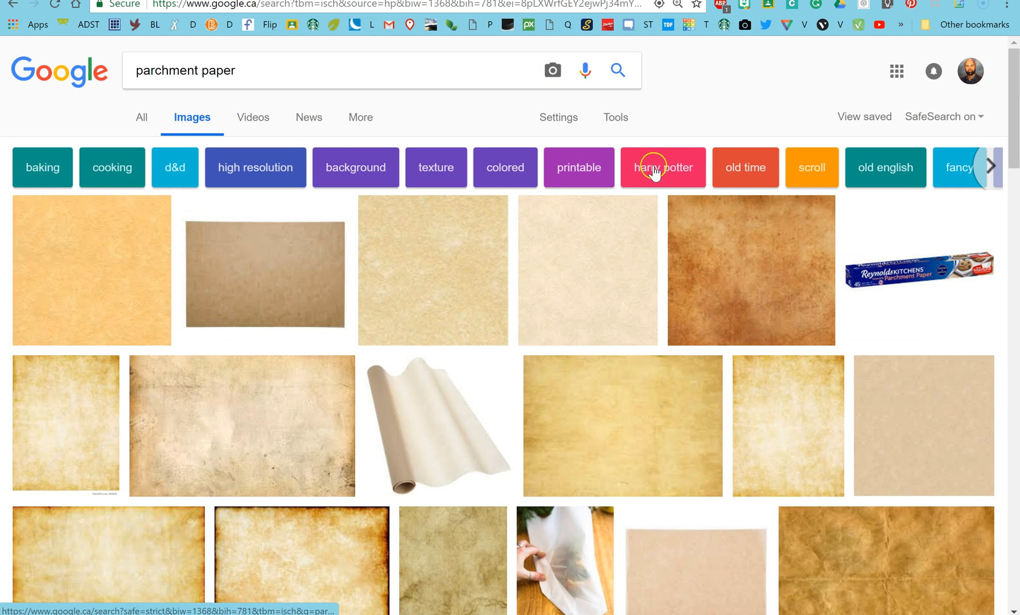
click(622, 118)
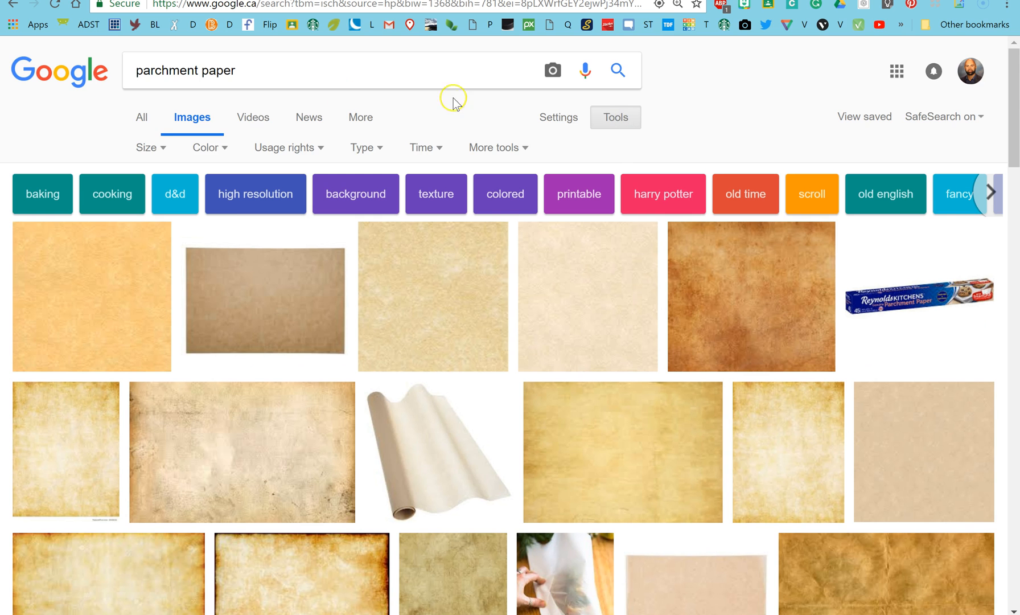
click(162, 149)
click(150, 197)
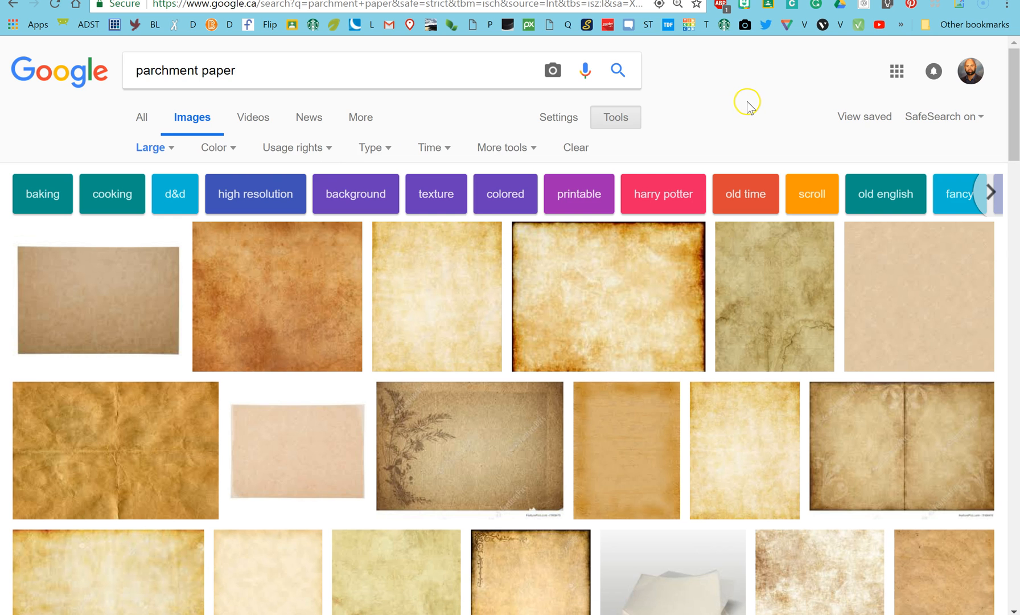
- Browse the large parchment results and preview the old scroll, the dark-edged landscape sheet and the portrait sheet with ornate corners
scroll(581, 268, down, 2)
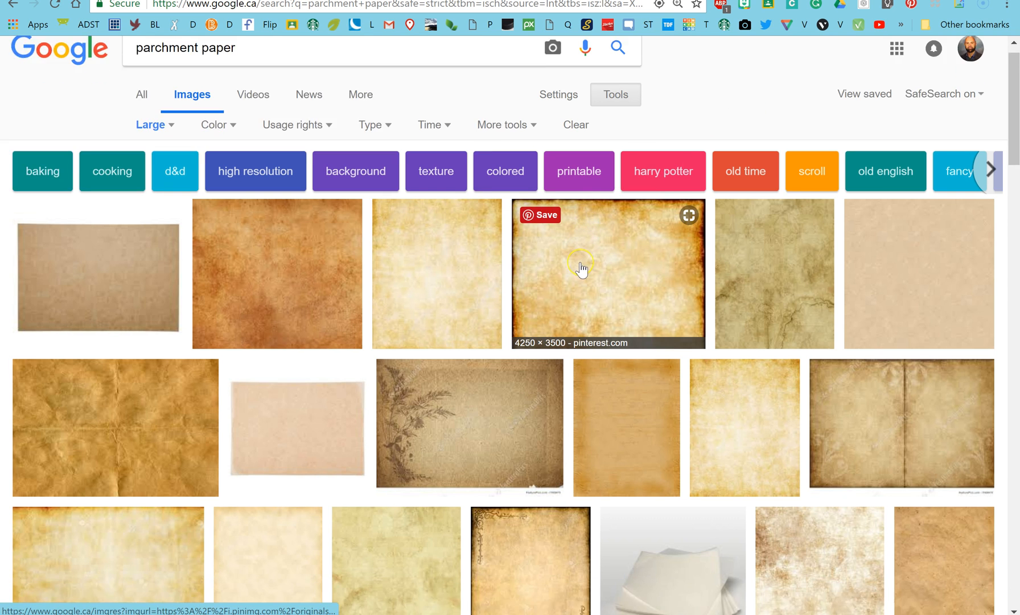
scroll(581, 268, down, 5)
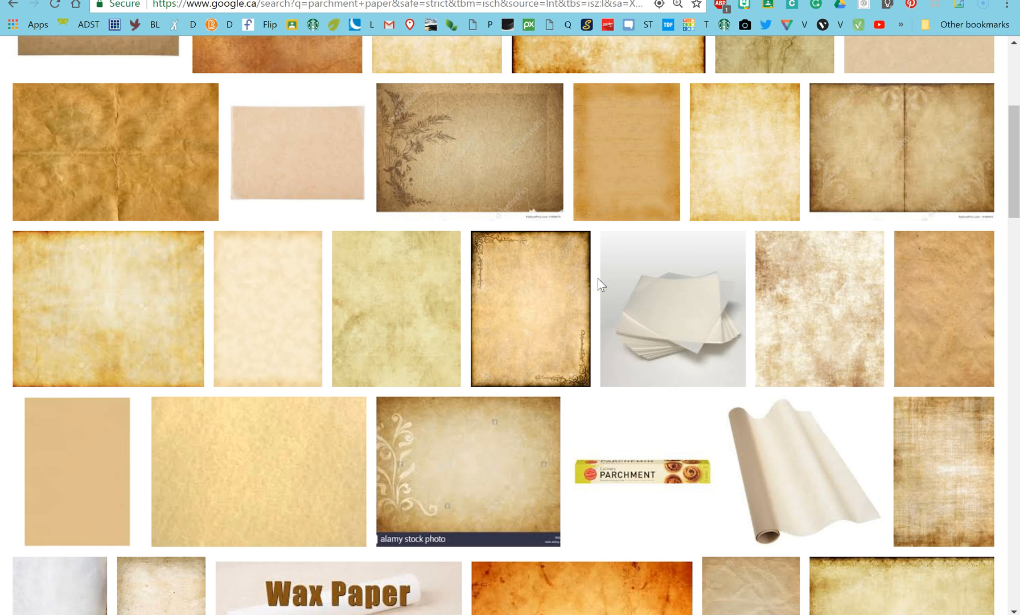
scroll(594, 276, down, 9)
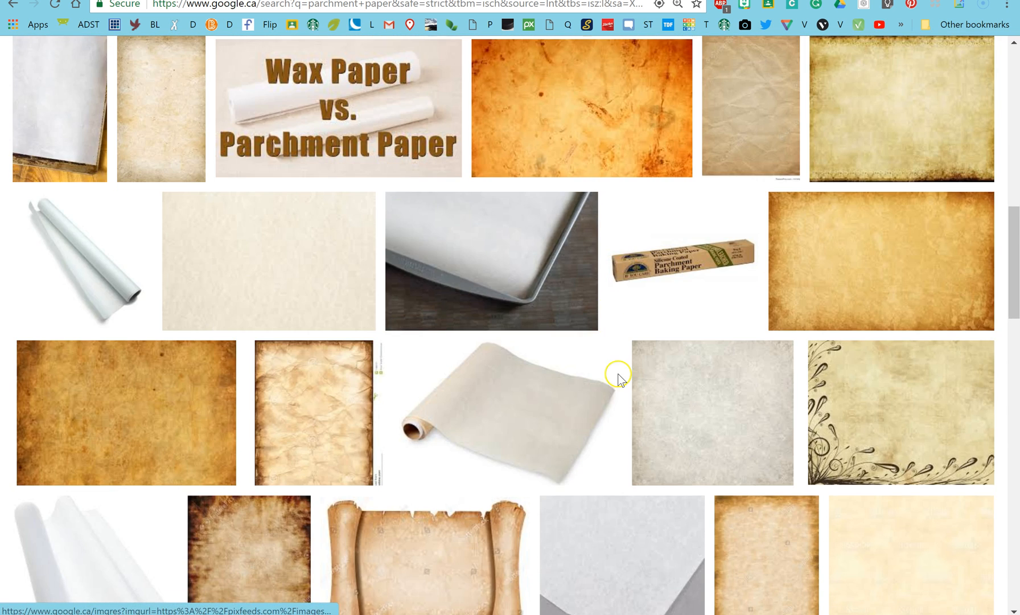
scroll(615, 373, down, 7)
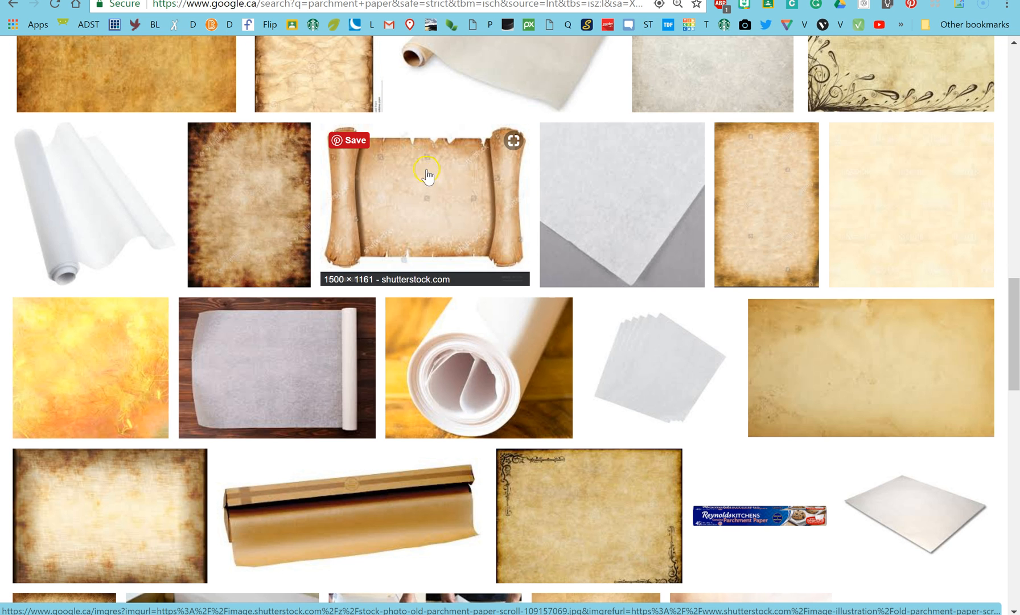
click(410, 186)
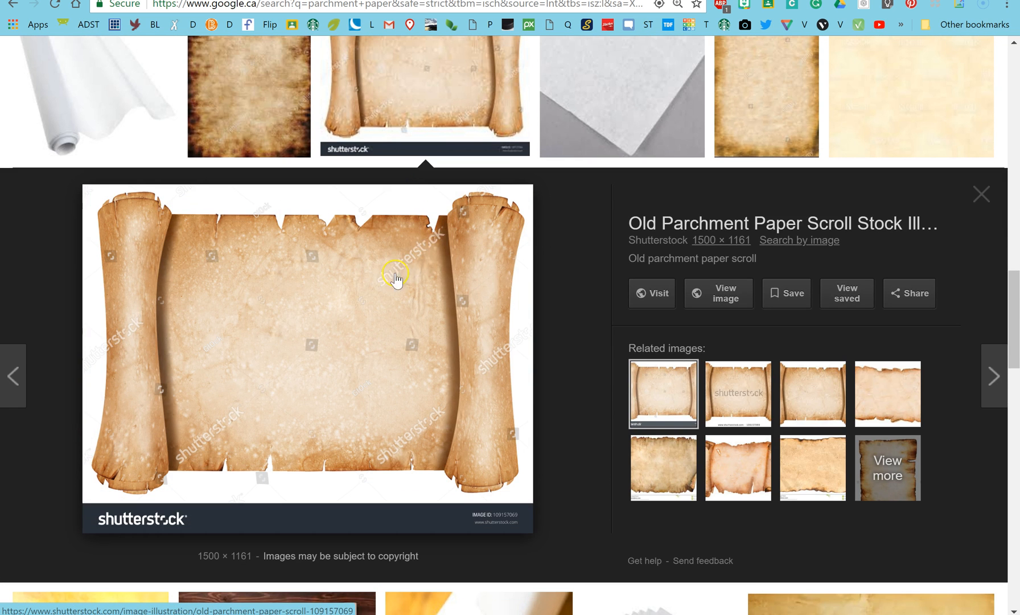
scroll(364, 330, up, 4)
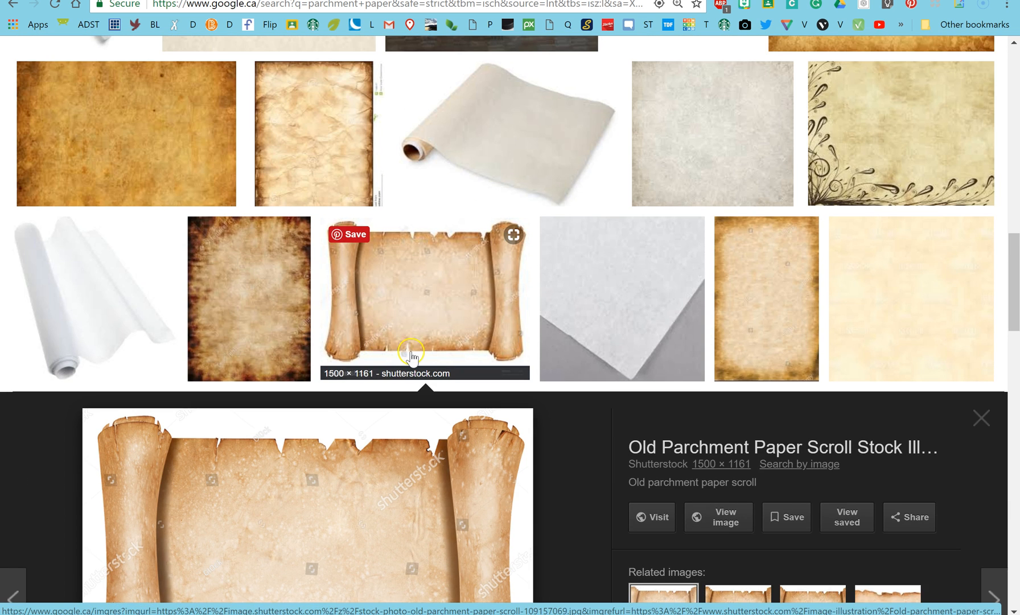
scroll(412, 357, up, 5)
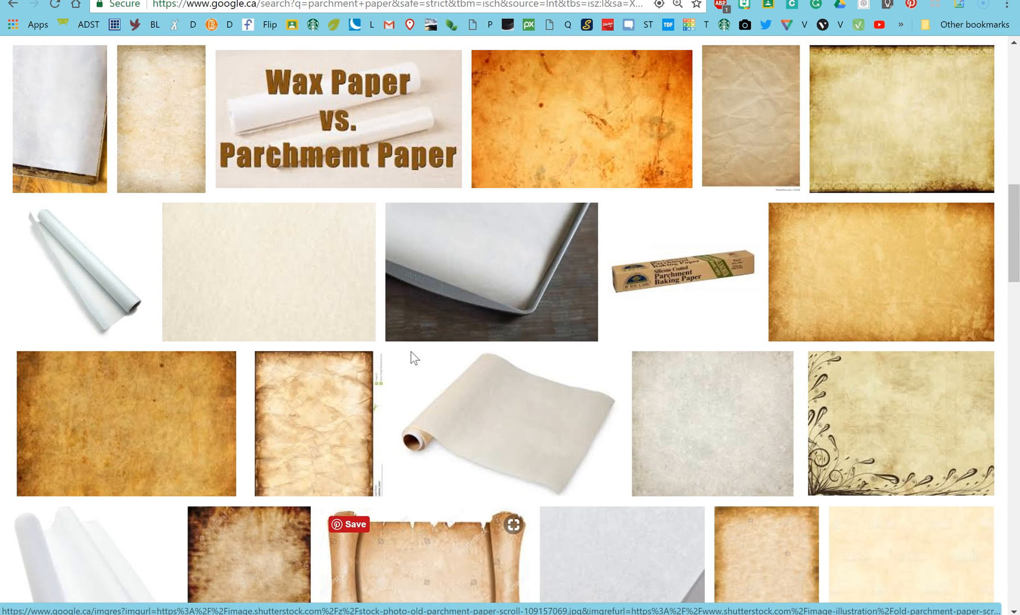
scroll(434, 358, up, 3)
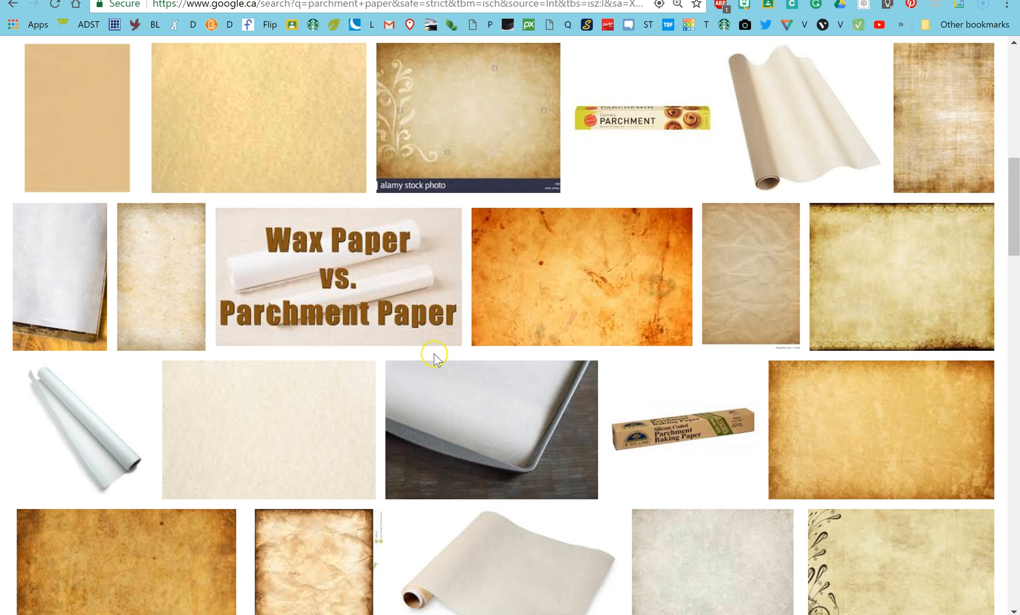
click(890, 268)
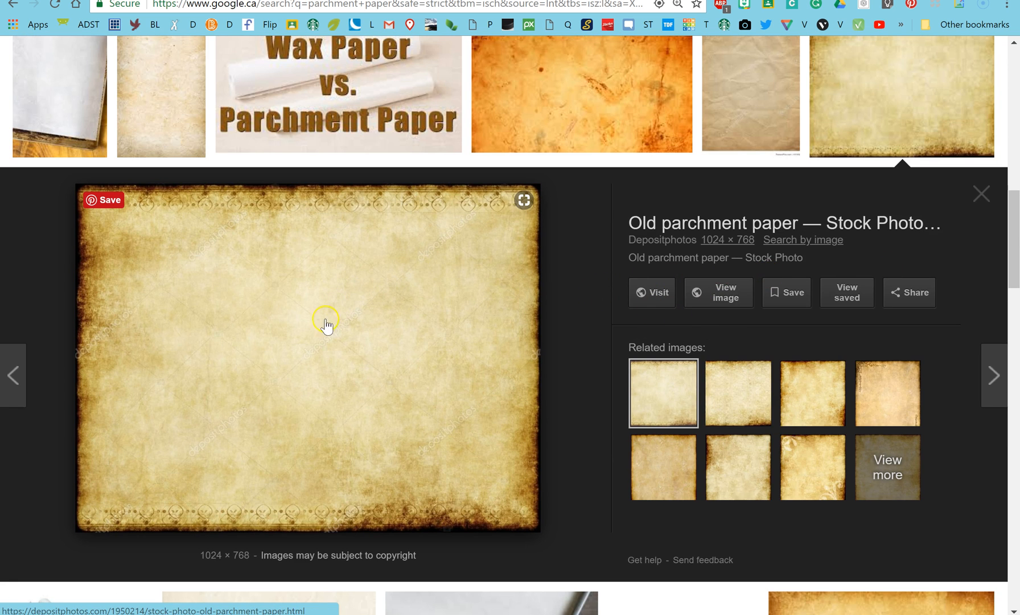
scroll(389, 351, up, 8)
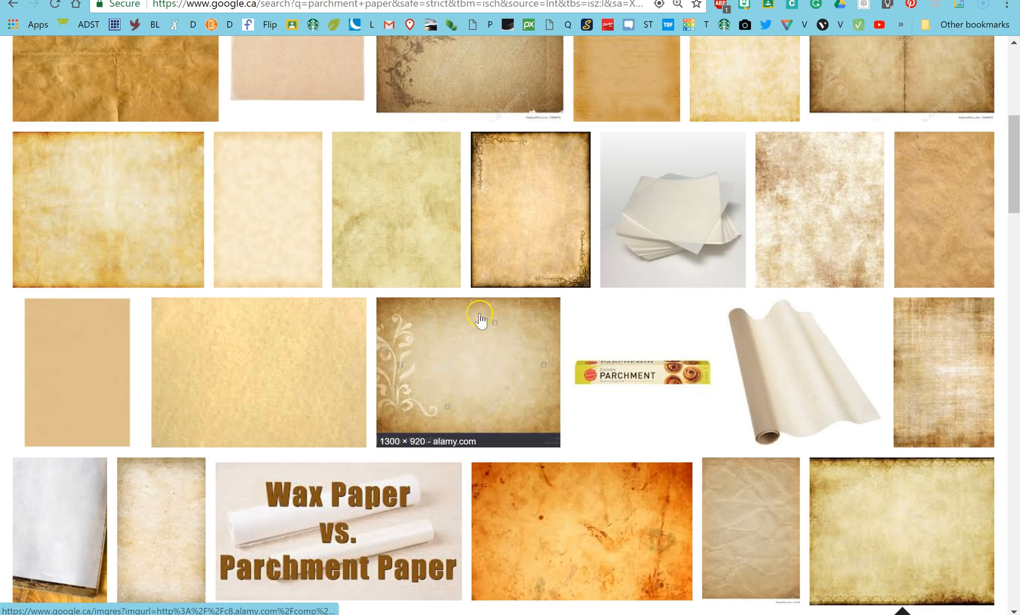
click(532, 211)
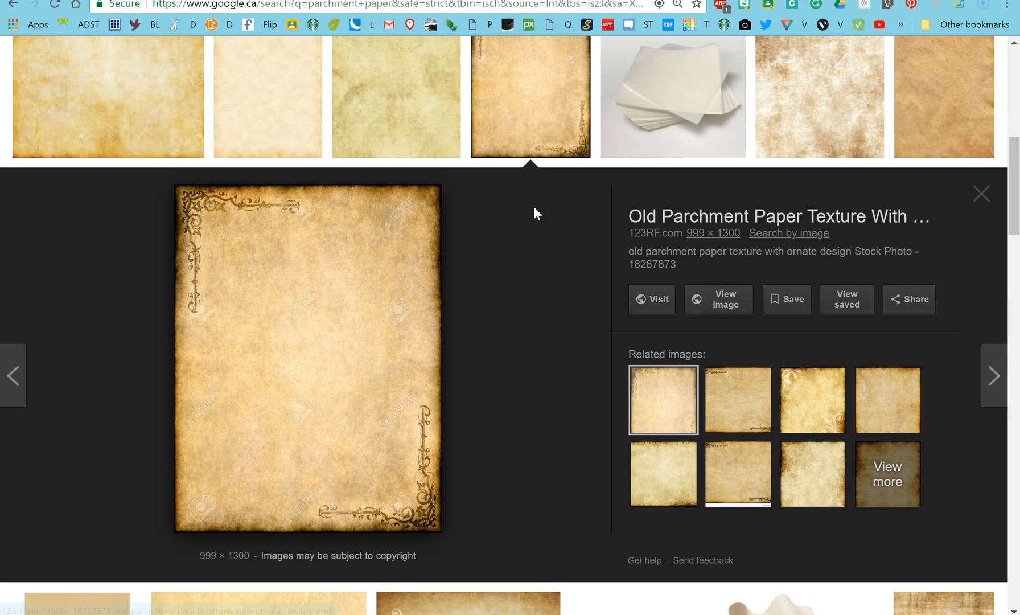
- Restrict the parchment paper results to images labeled for reuse
scroll(494, 296, up, 6)
scroll(494, 297, up, 4)
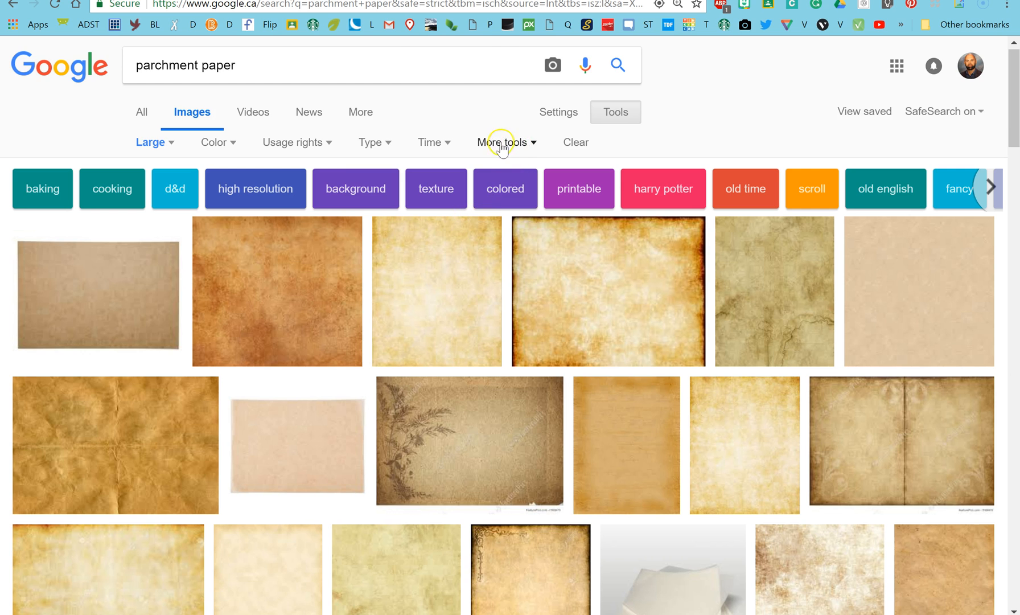
click(325, 142)
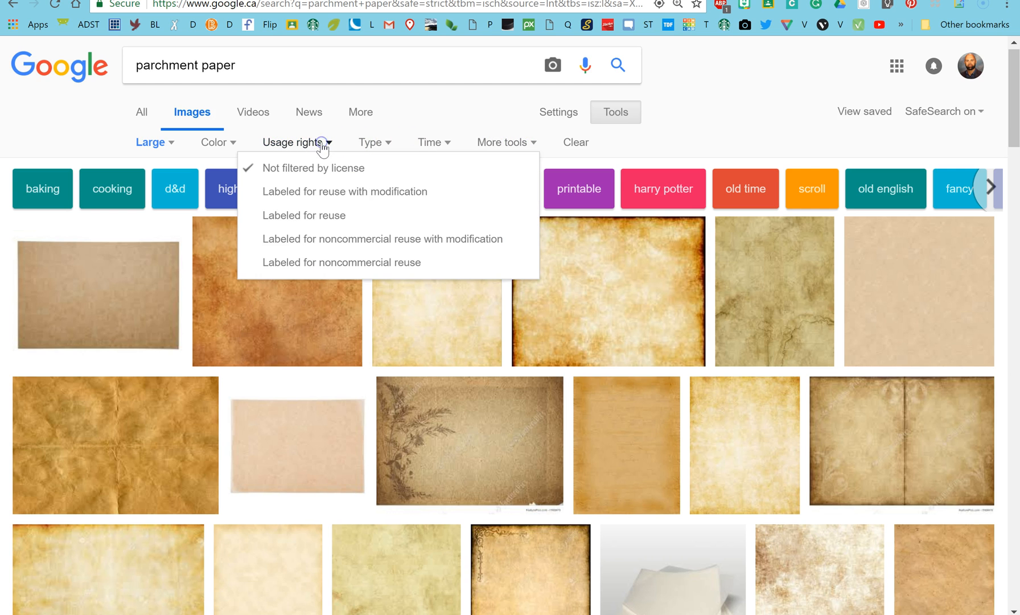
click(314, 216)
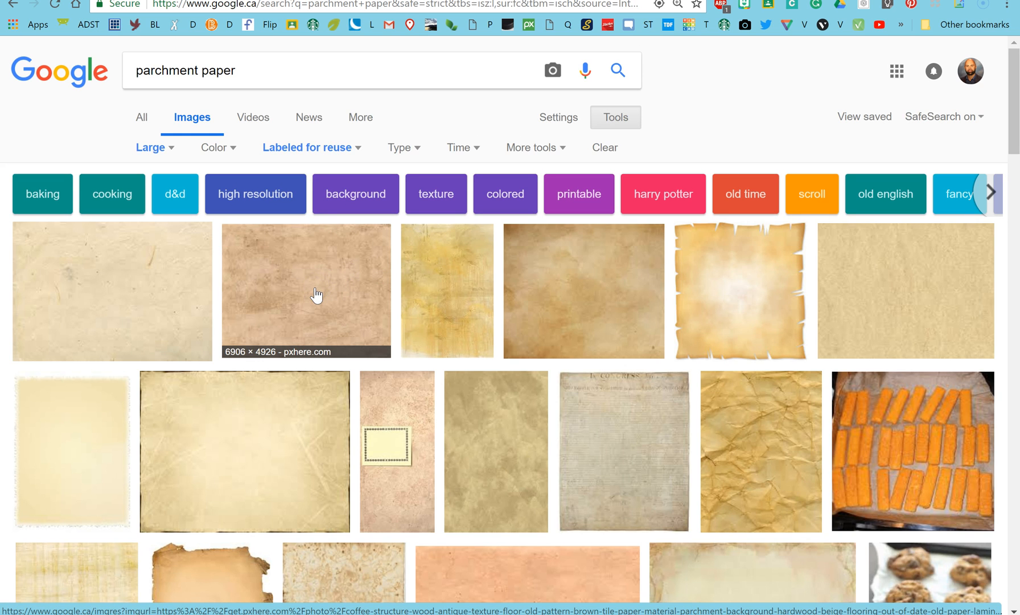
- Look through the reusable parchment images and preview the pale papyrus-textured portrait sheet from PxHere
click(688, 282)
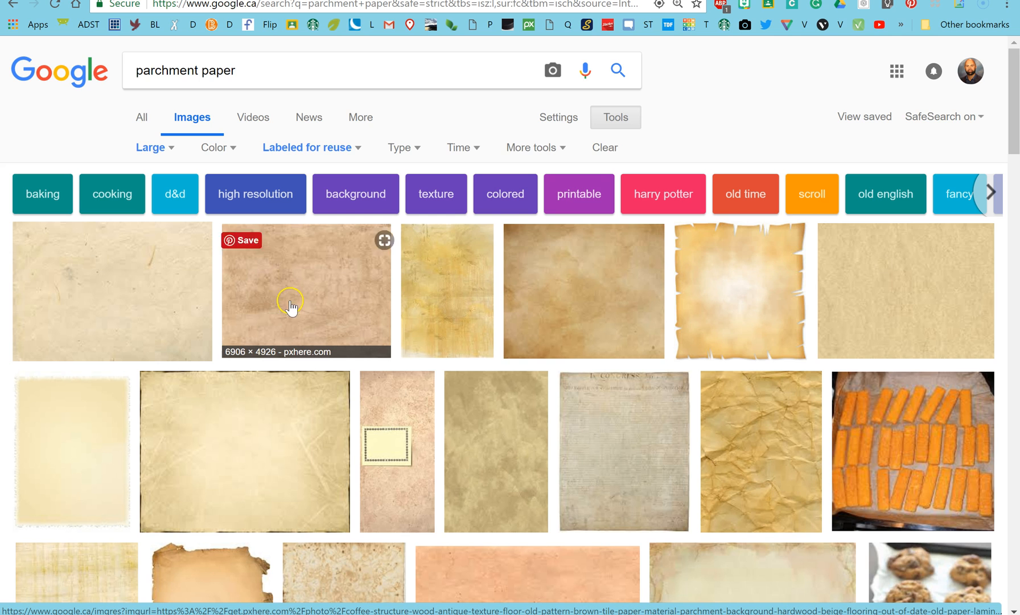
mouse_move(238, 303)
scroll(306, 301, down, 5)
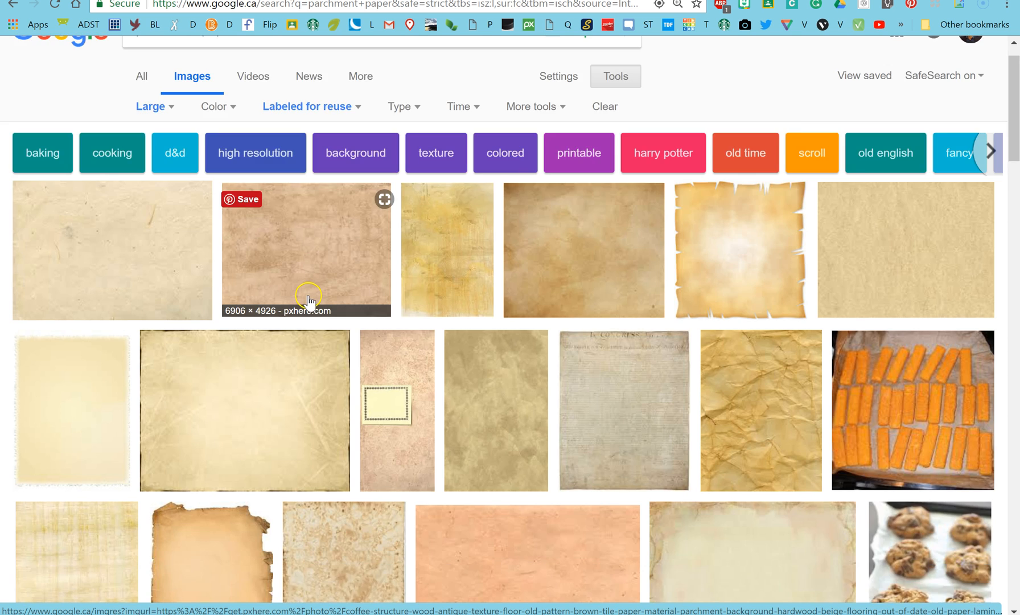
click(85, 325)
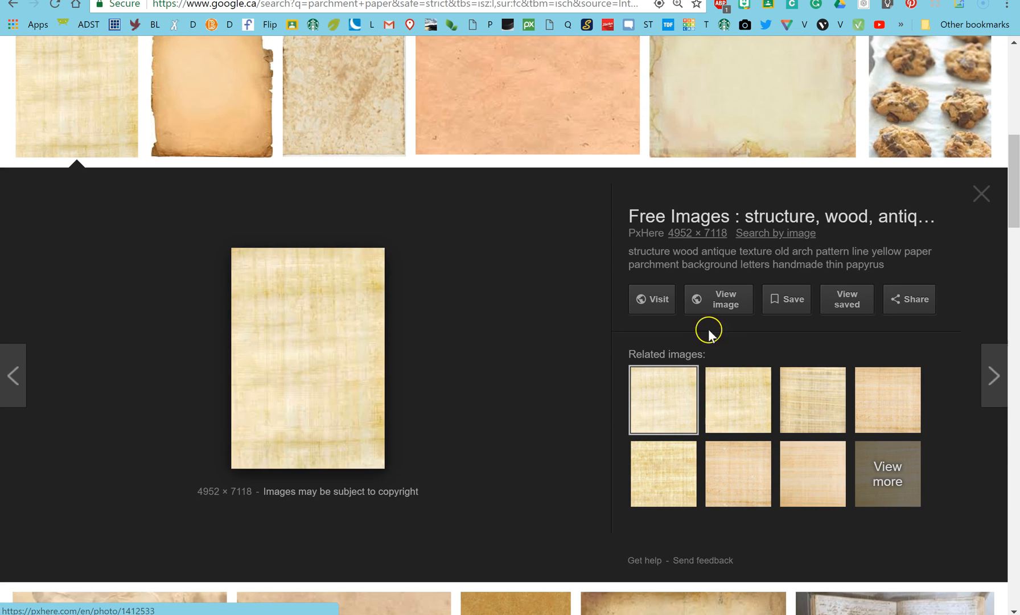
- Go to the papyrus image's PxHere page and start saving the yellow-brown creased parchment picture shown there
click(727, 302)
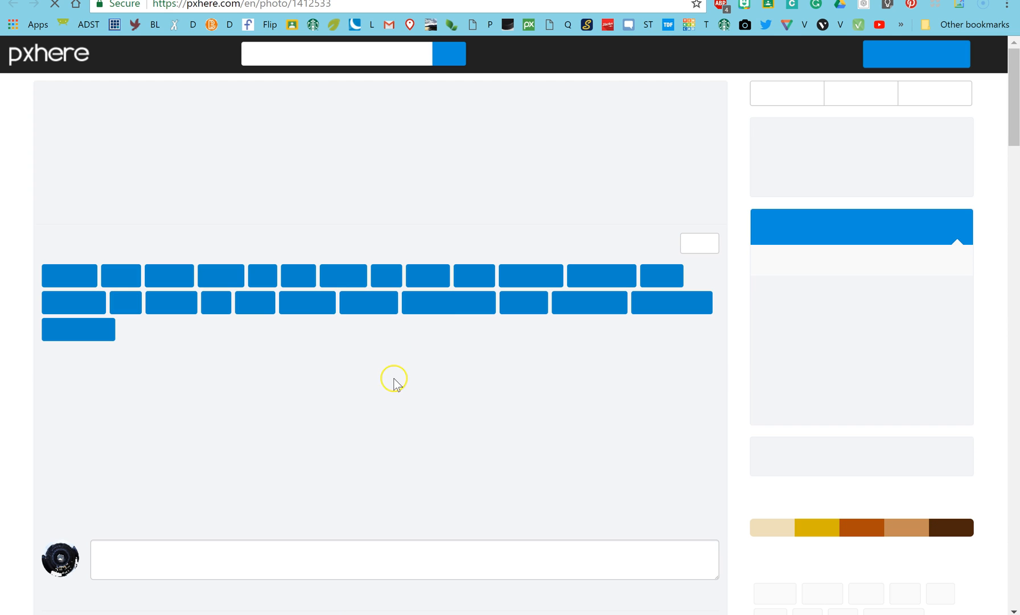
scroll(353, 279, down, 10)
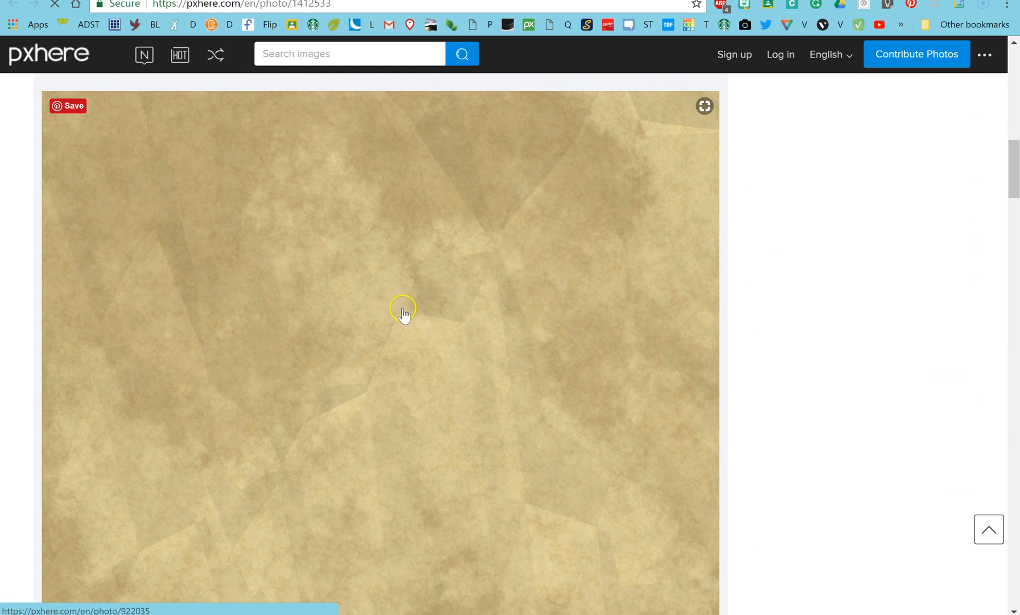
right_click(403, 310)
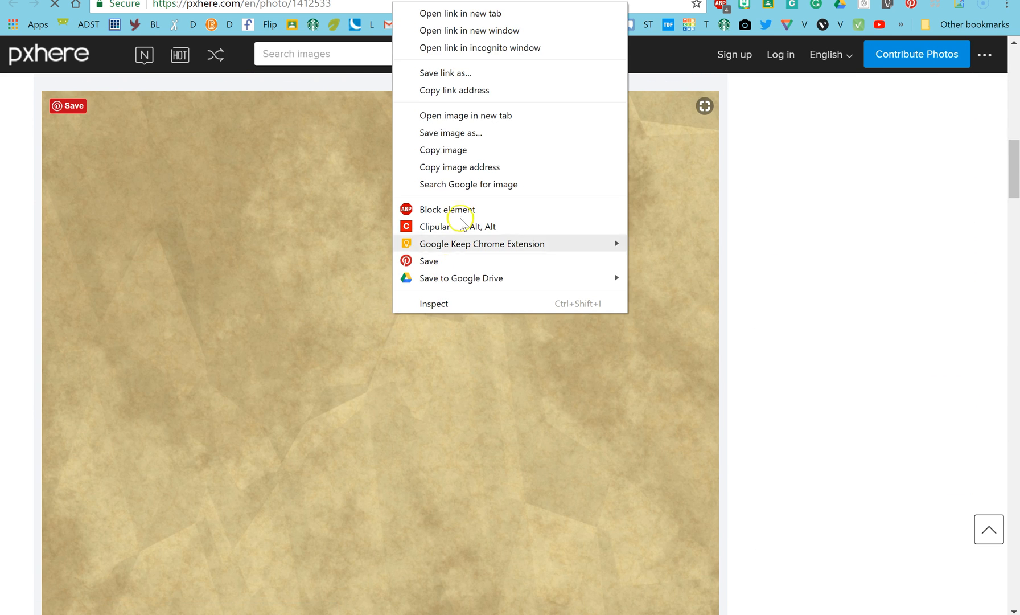
click(469, 132)
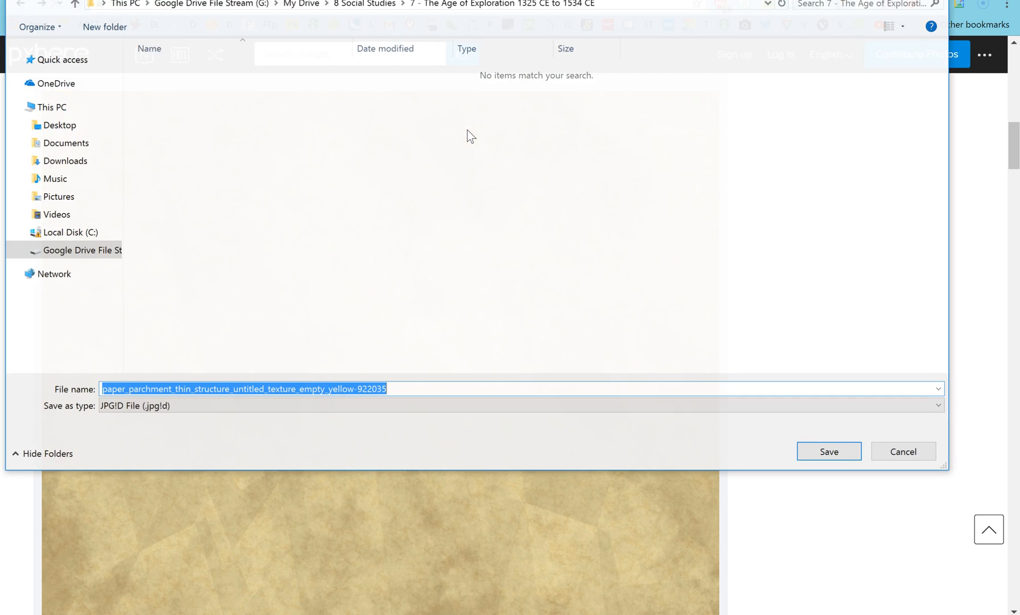
- Save the parchment picture to the My Drive folder 7 English > Island of the Blue Dolphins, keeping the suggested file name
click(304, 10)
scroll(587, 211, down, 3)
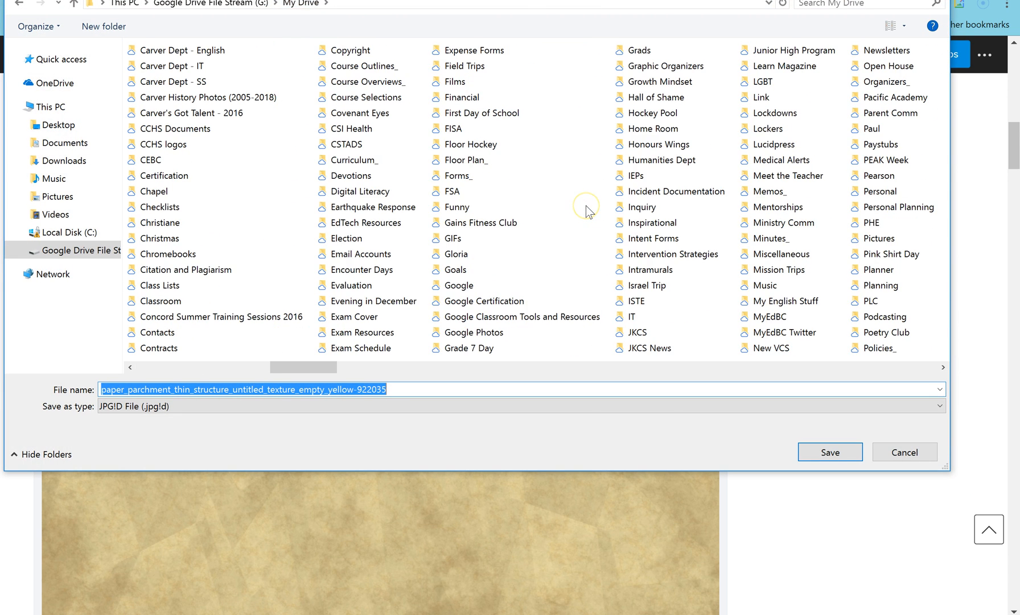
scroll(586, 211, down, 3)
scroll(587, 210, up, 5)
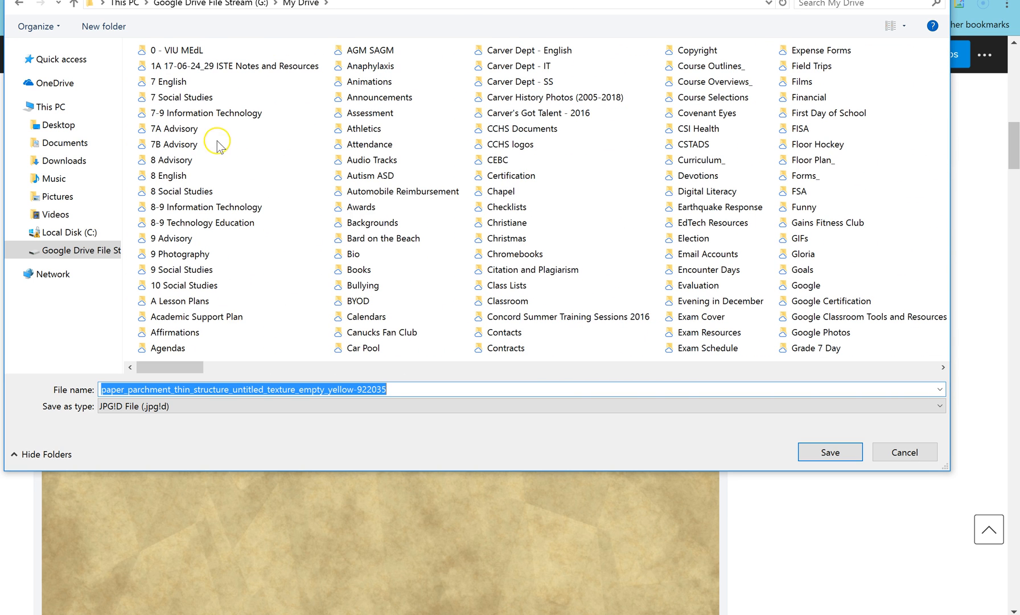
click(173, 83)
double_click(172, 83)
double_click(196, 191)
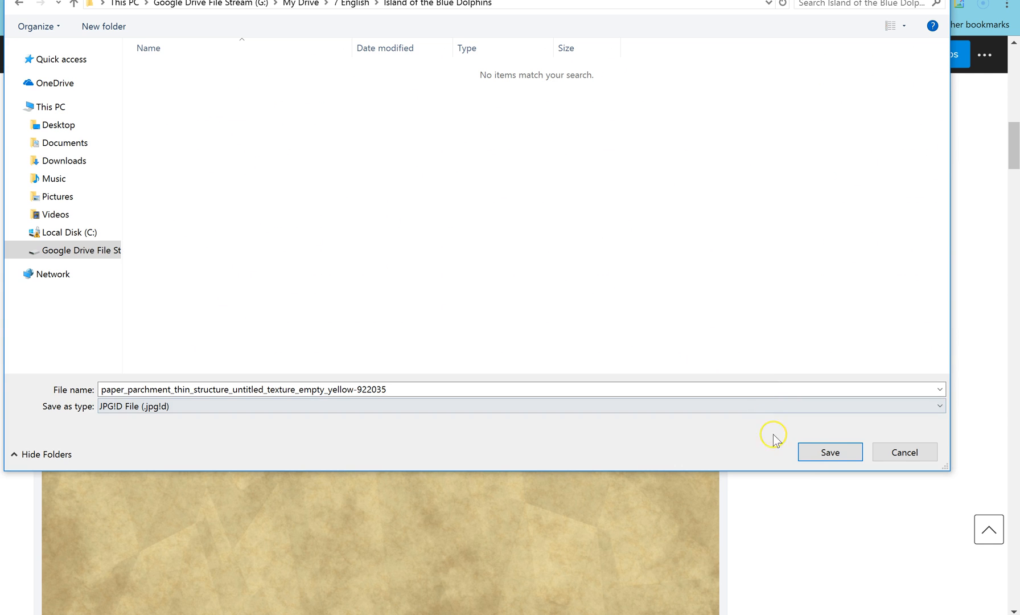
click(829, 452)
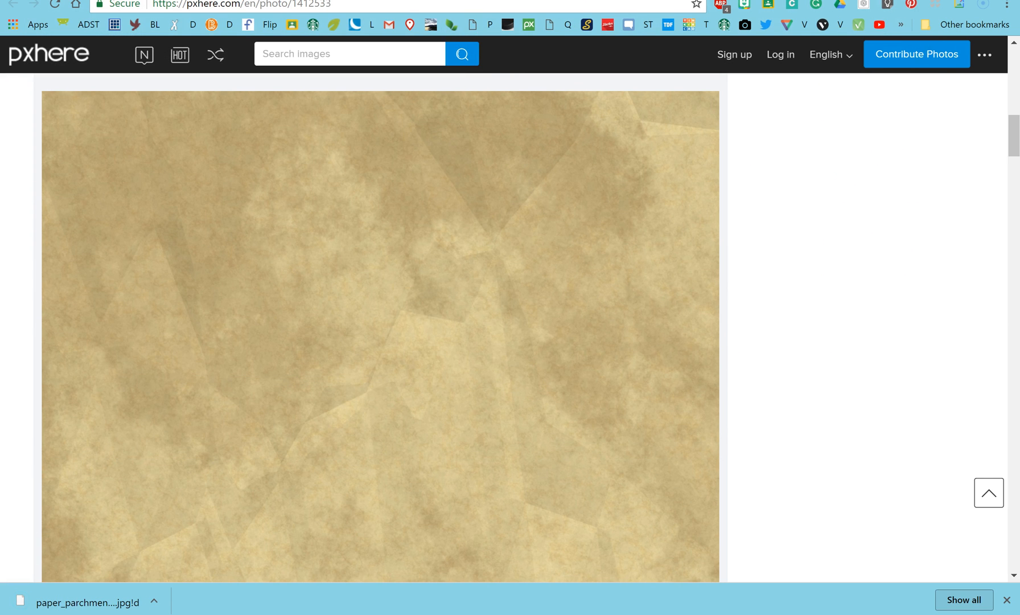
- Switch to the Karana Diary Entry drawing and open the Google Drive picker for inserting an image
click(714, 0)
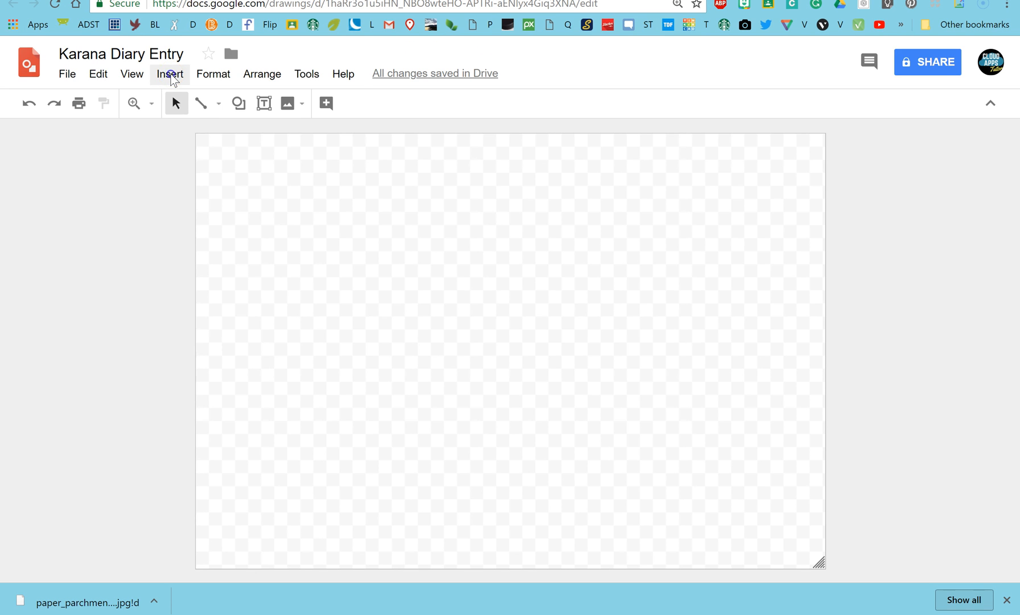
click(171, 76)
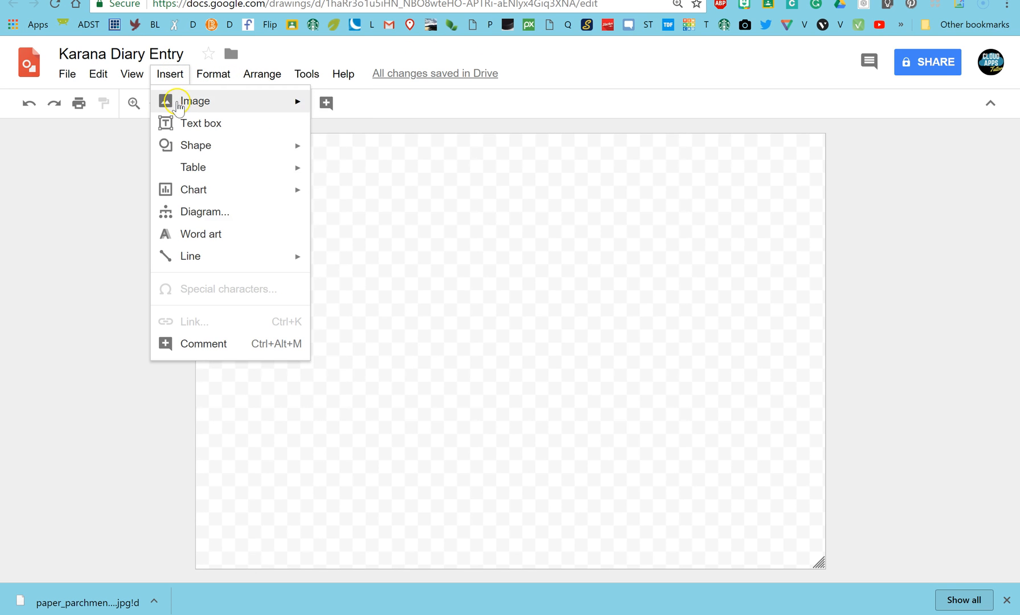
mouse_move(178, 105)
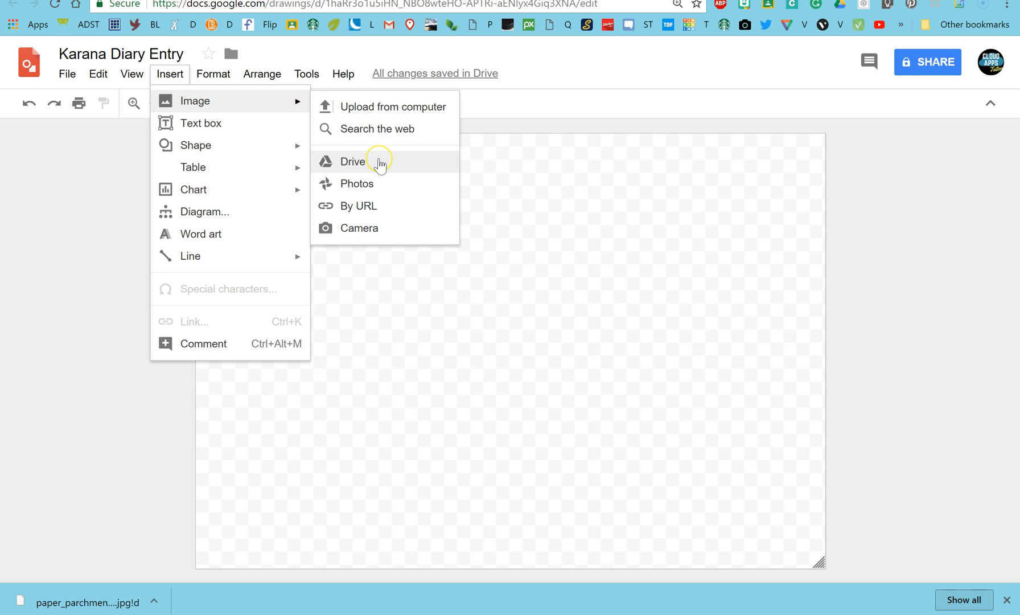
click(380, 162)
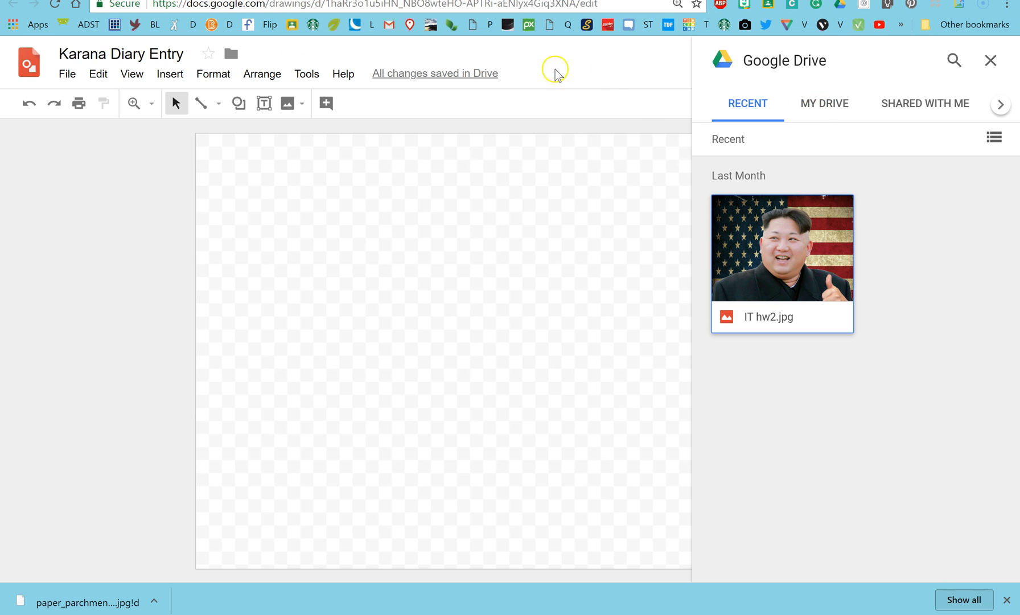
- Upload parchment-002 from My Drive > Pictures > 7 English > Island of the Blue Dolphins into the drawing and close the Drive picker
click(176, 76)
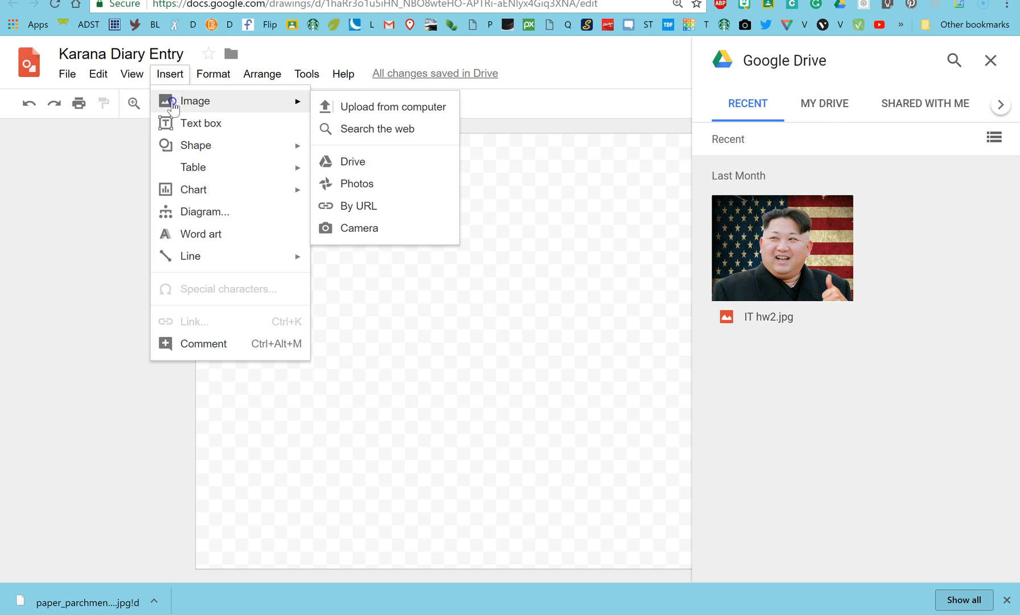
click(374, 109)
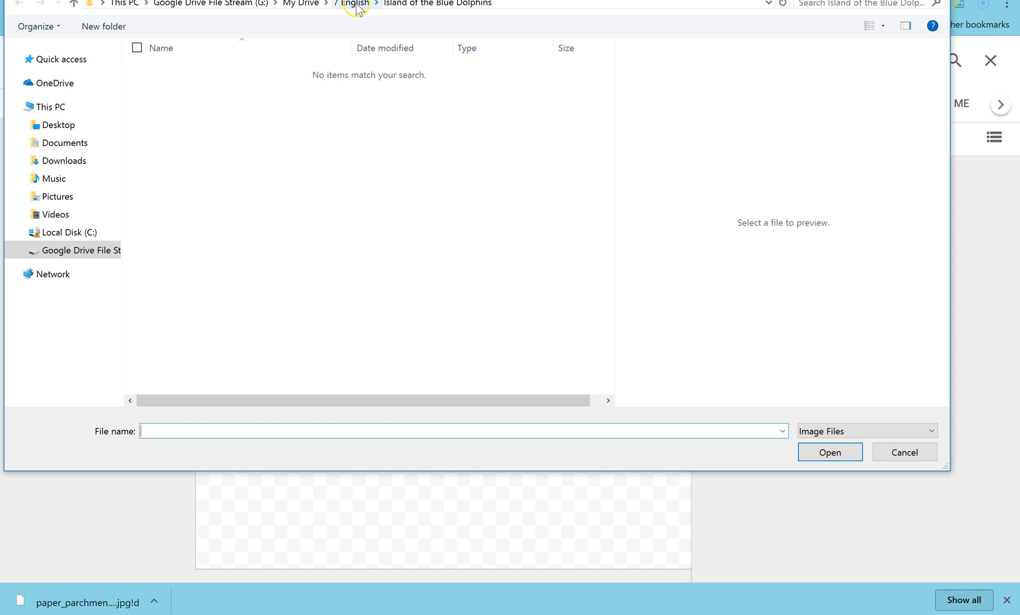
click(305, 4)
scroll(554, 255, right, 2)
scroll(552, 283, right, 3)
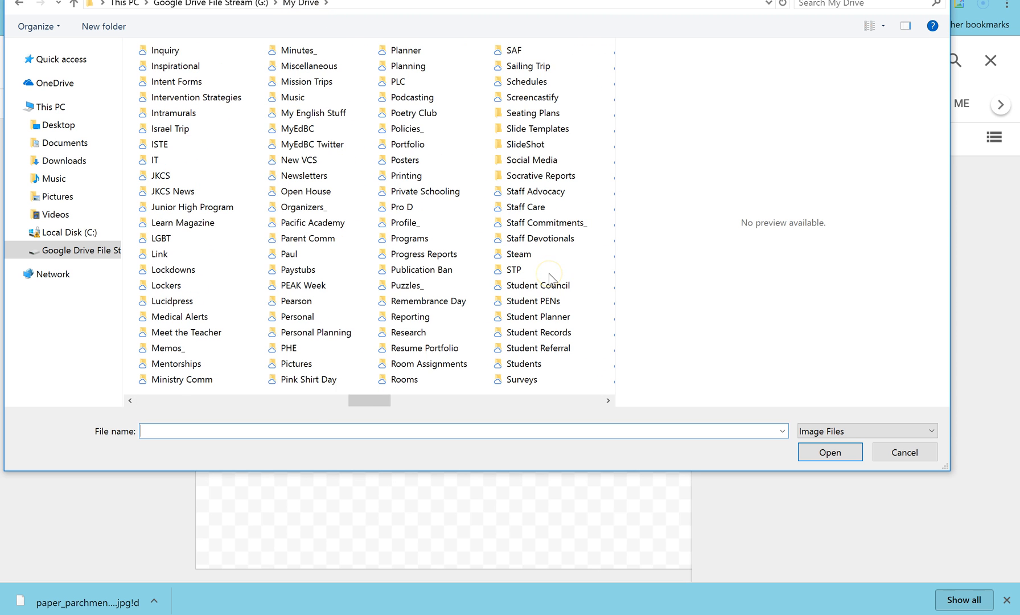
double_click(296, 363)
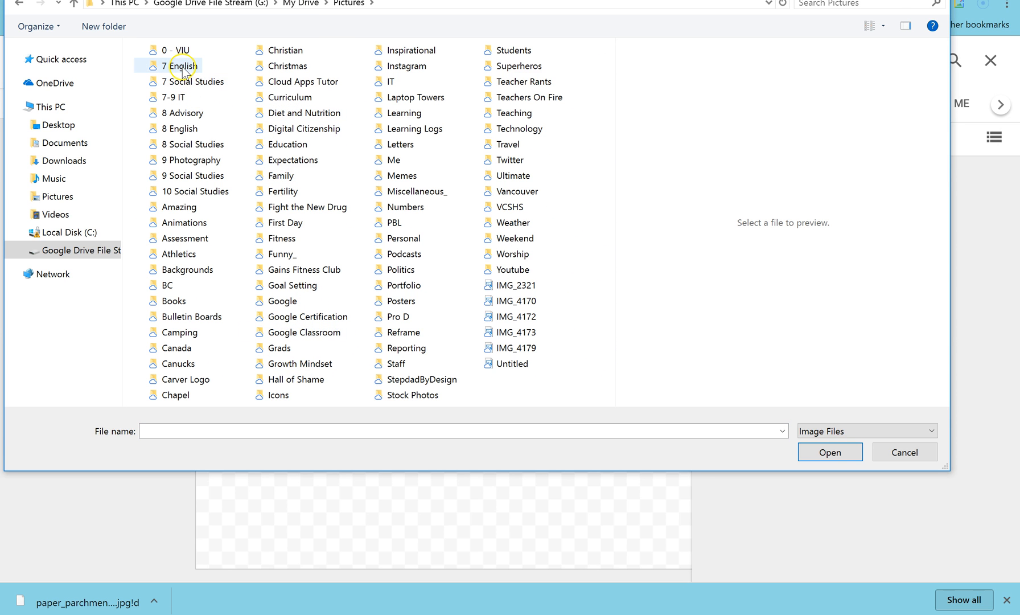
double_click(183, 66)
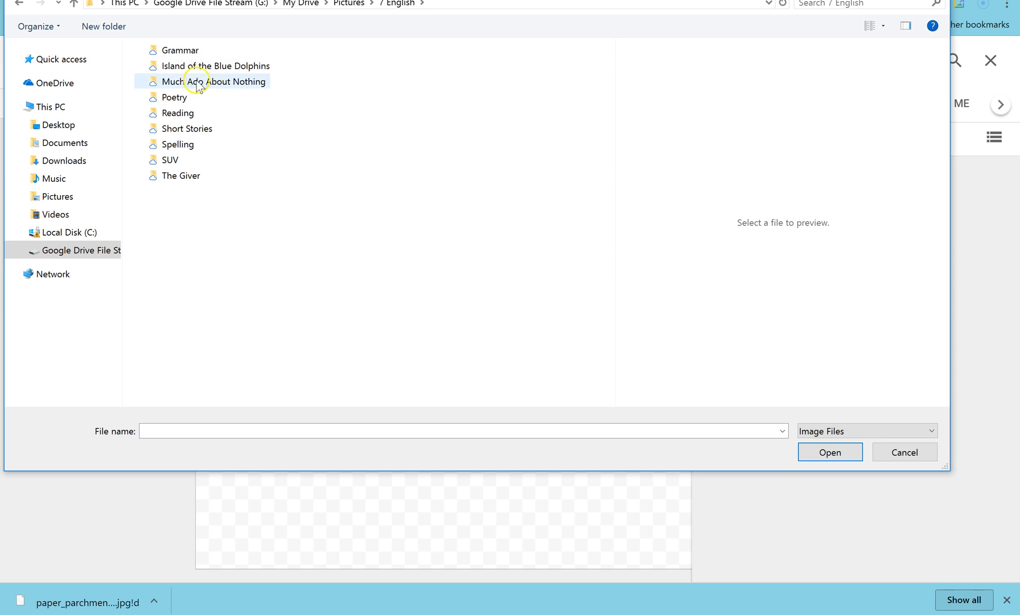
click(192, 66)
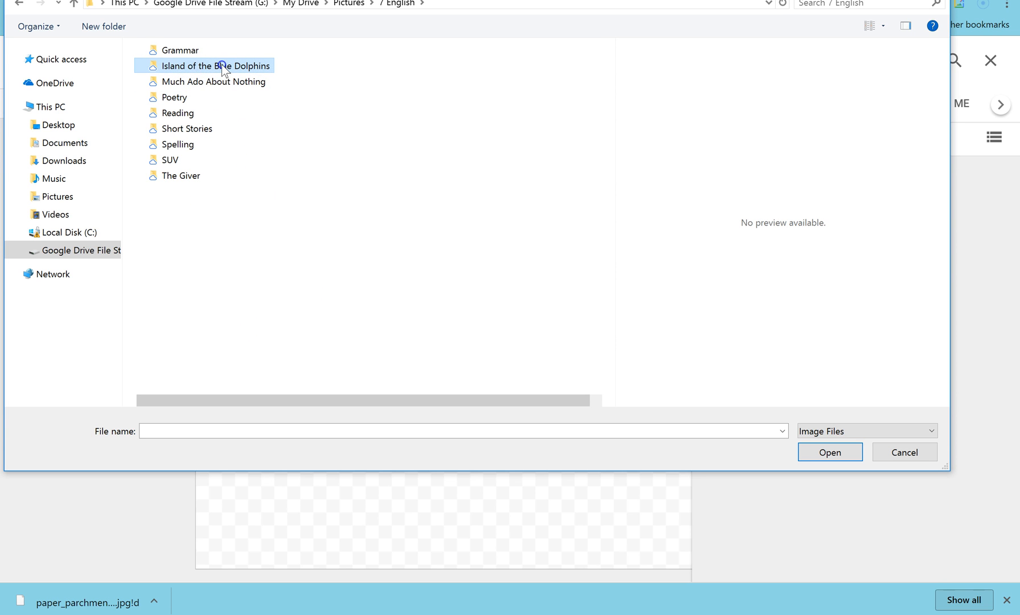
click(826, 454)
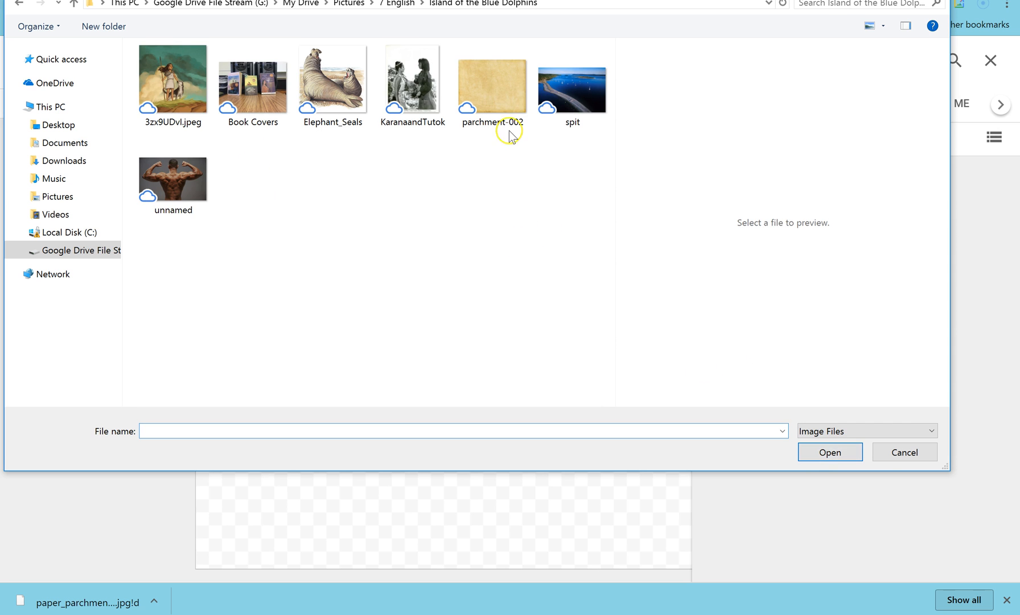
click(499, 98)
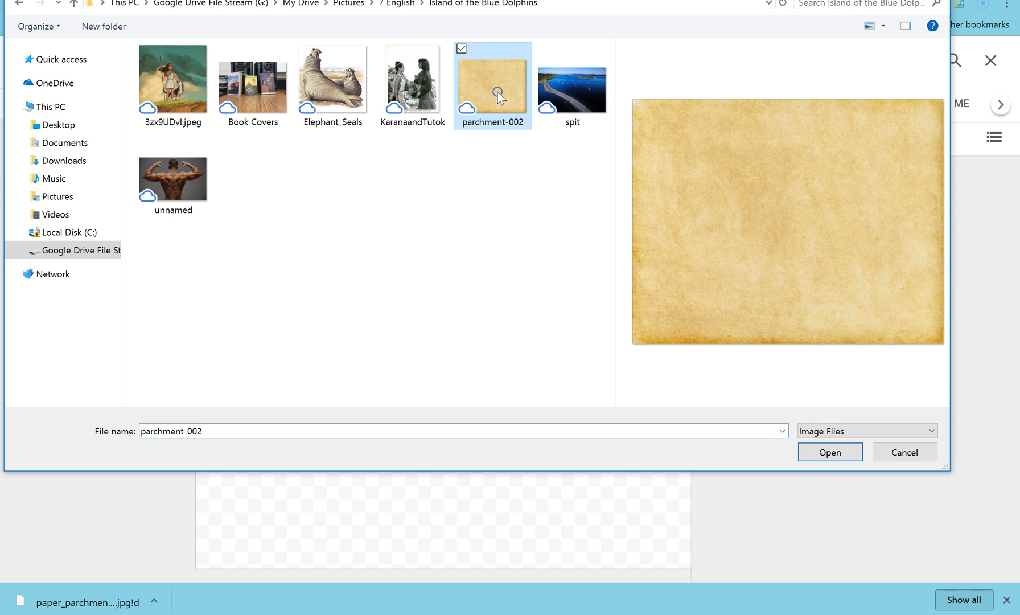
click(832, 453)
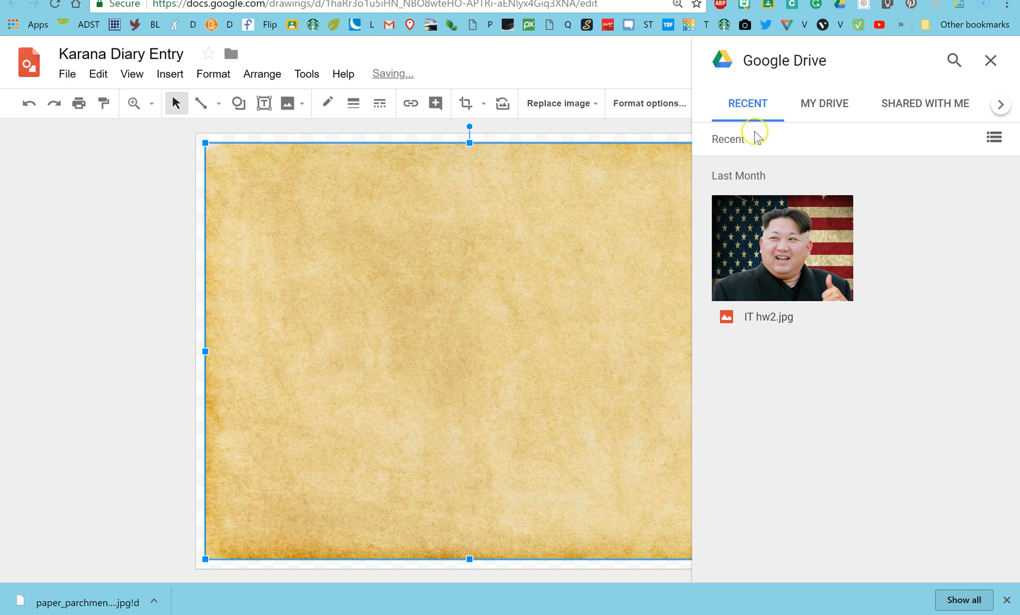
click(991, 60)
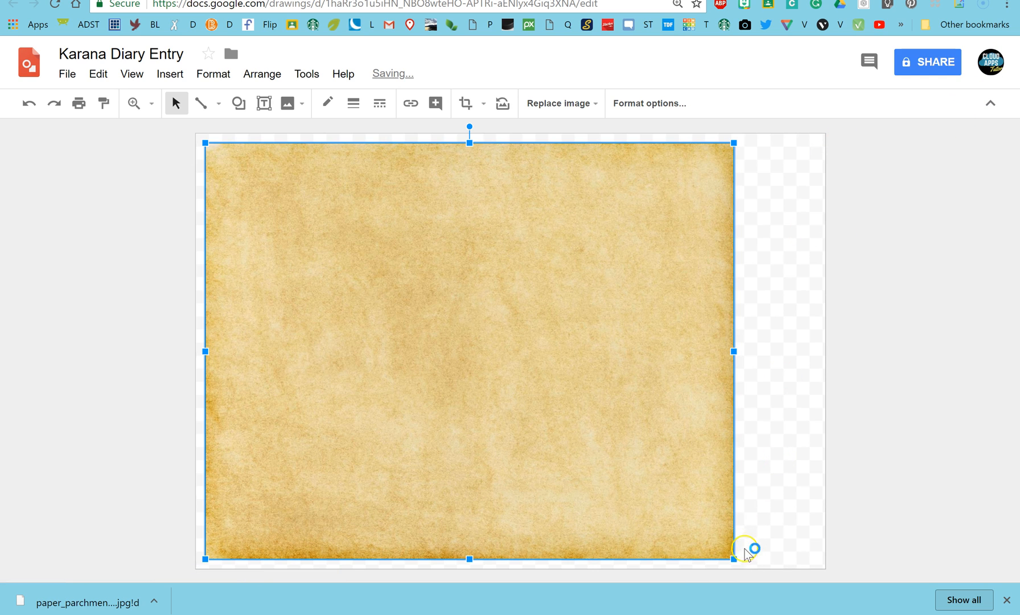
- Enlarge the parchment image to the full canvas width, align it to cover the whole canvas, and dismiss the downloads bar
drag(735, 559, 835, 573)
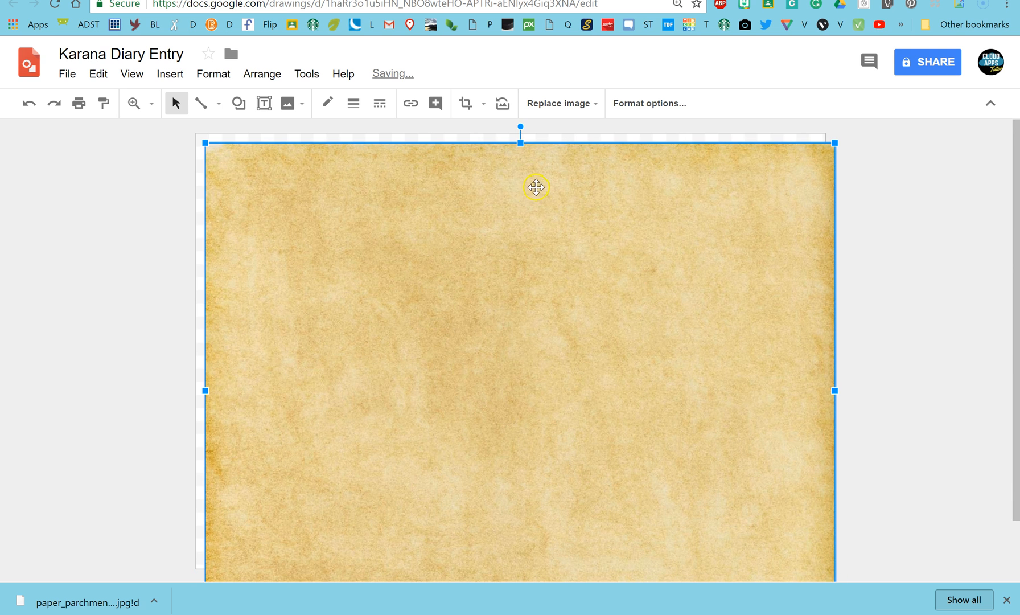
drag(472, 194, 466, 184)
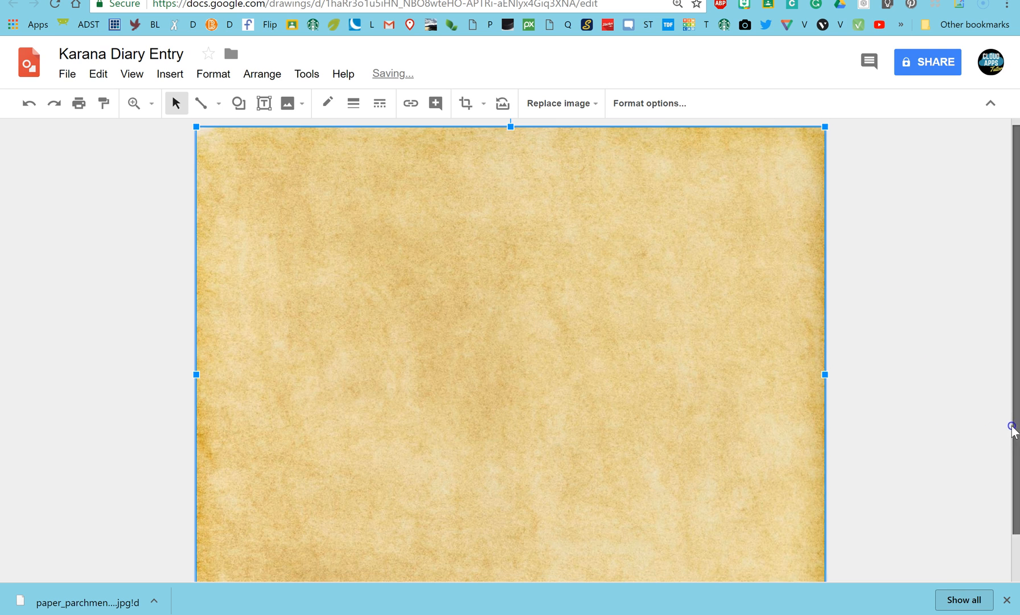
drag(1014, 424, 1017, 472)
click(1007, 600)
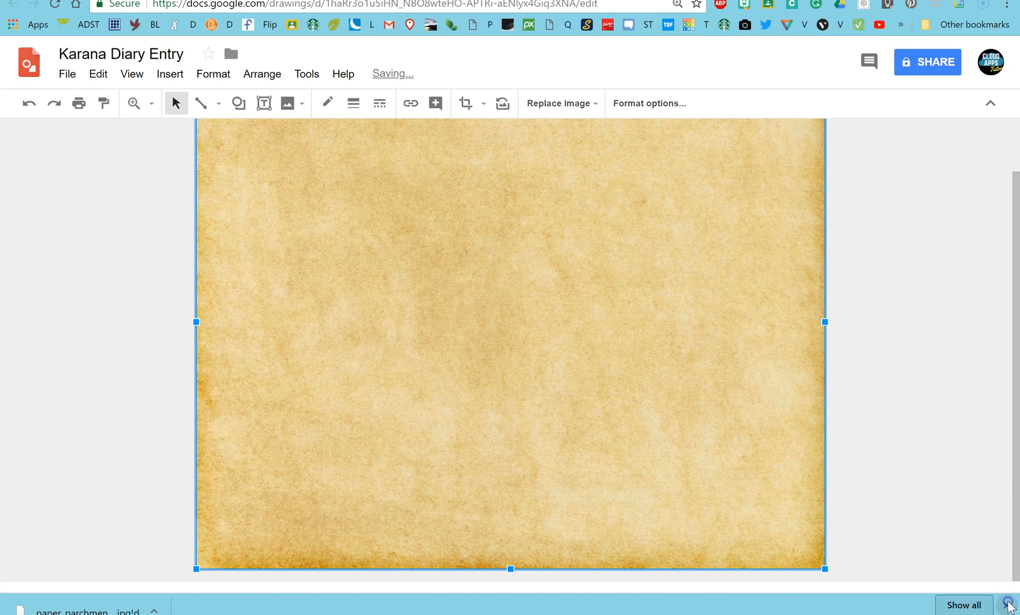
click(965, 429)
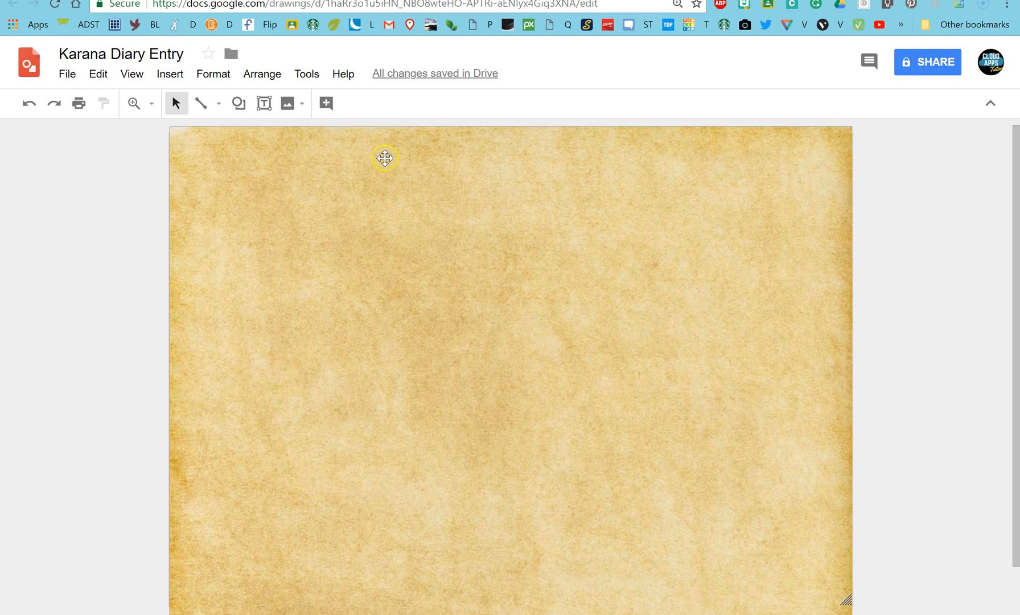
- Draw a text box over nearly the whole parchment, try it at half width, and widen it back to almost full width
click(265, 104)
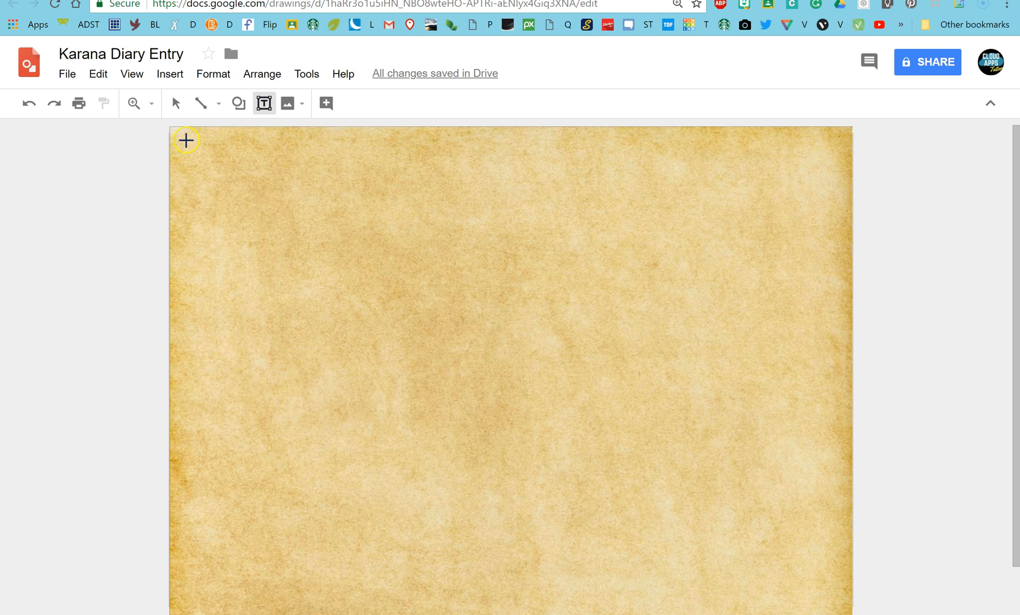
drag(182, 139, 841, 605)
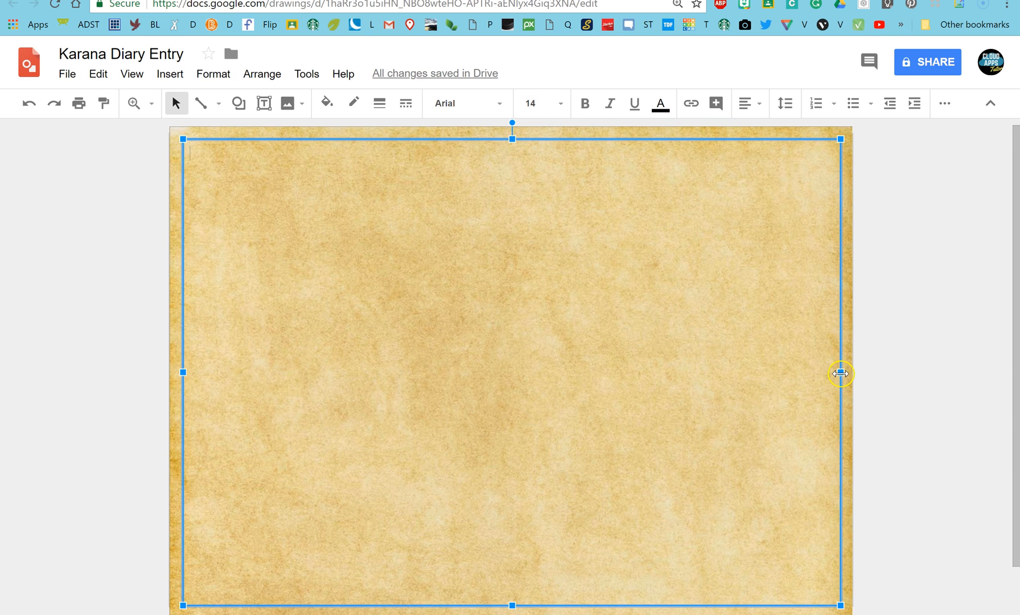
drag(838, 374, 505, 353)
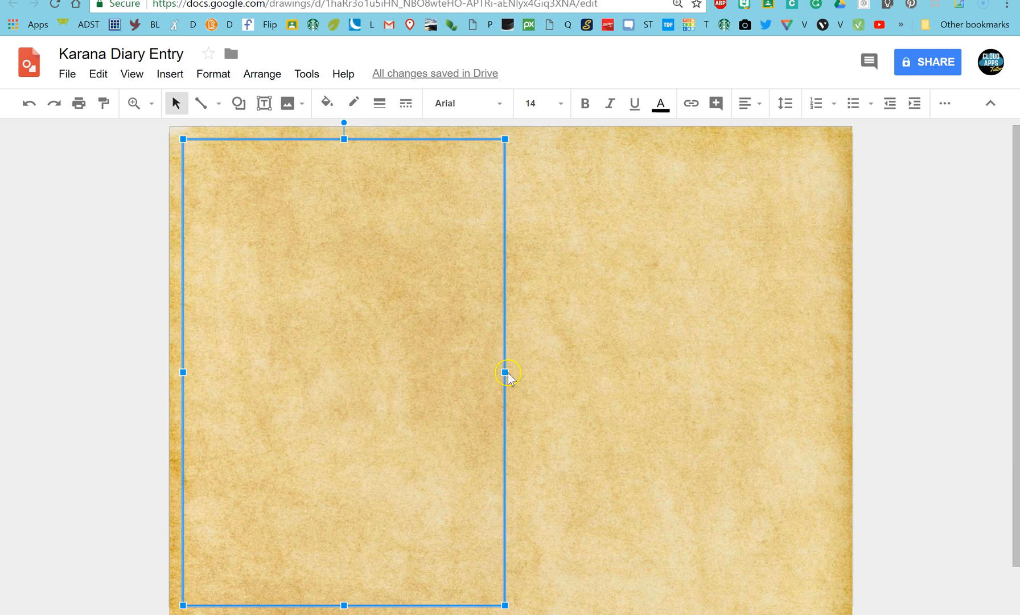
drag(505, 372, 838, 374)
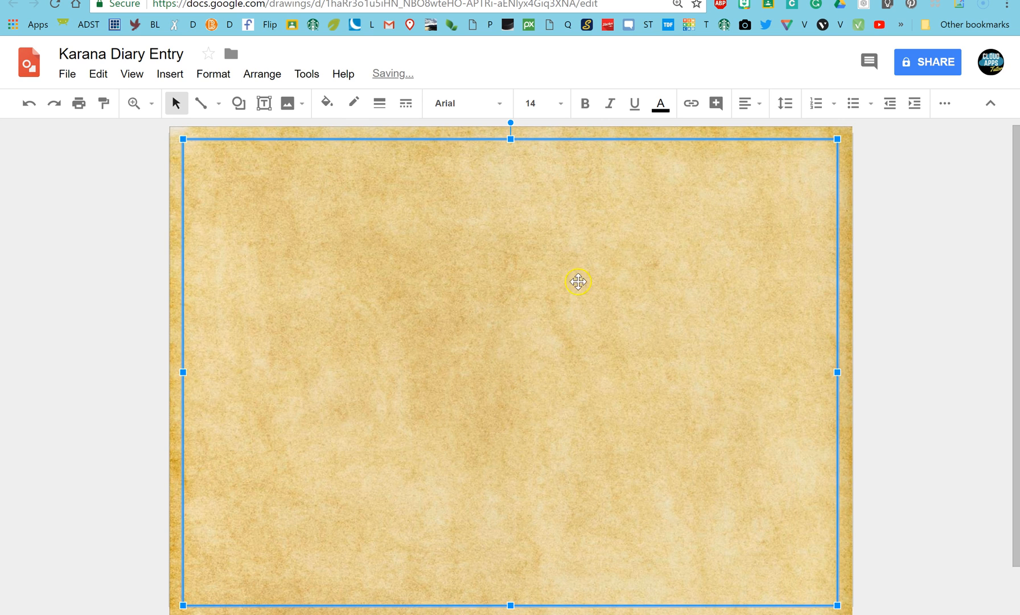
- Browse the font list and the additional fonts catalogue, search the catalogue for "monot", and leave it without choosing a font
click(500, 104)
scroll(537, 265, down, 2)
scroll(536, 267, up, 2)
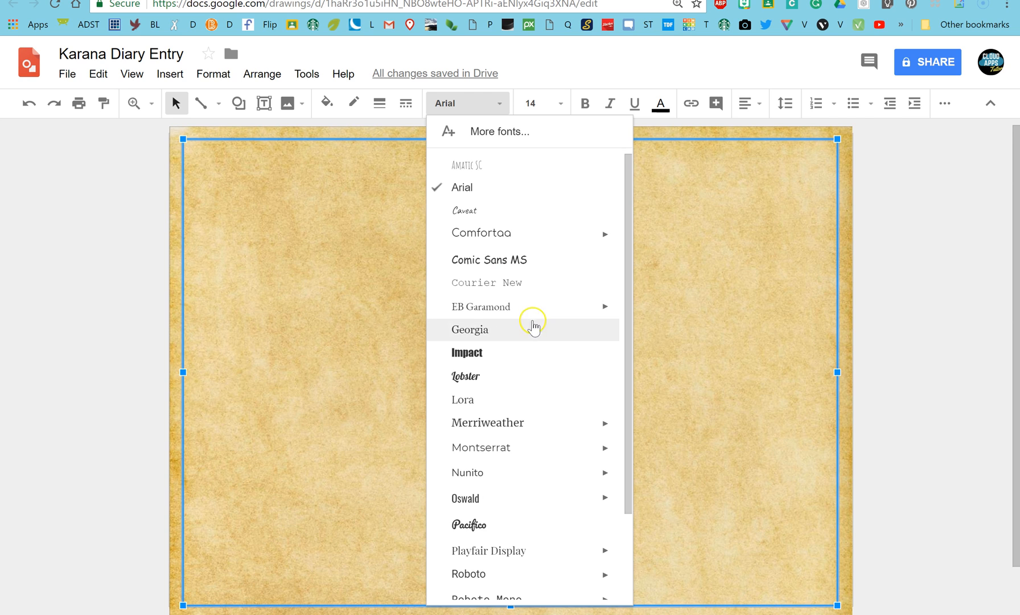
scroll(529, 380, down, 1)
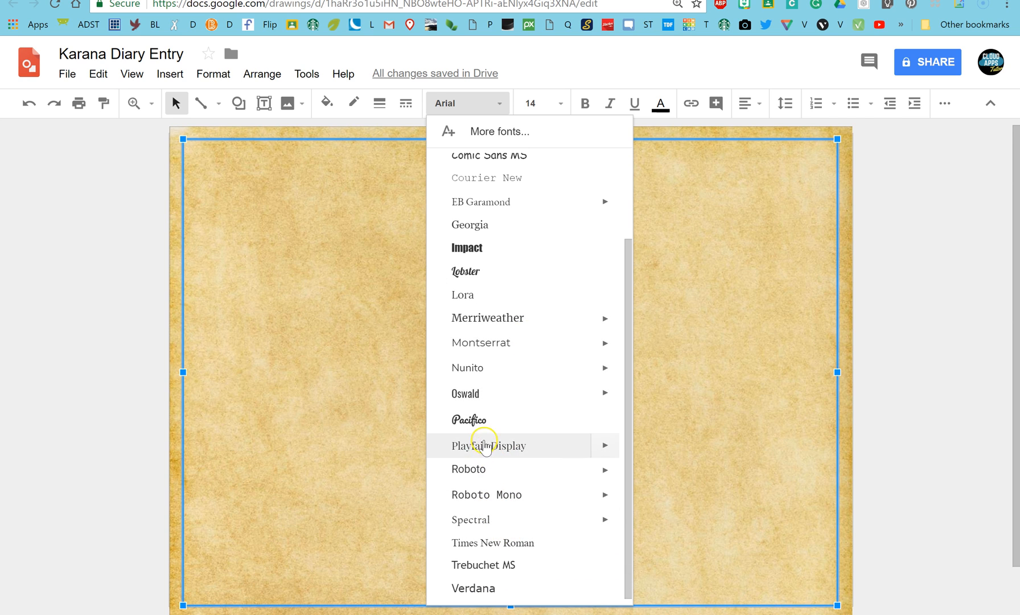
scroll(484, 413, up, 2)
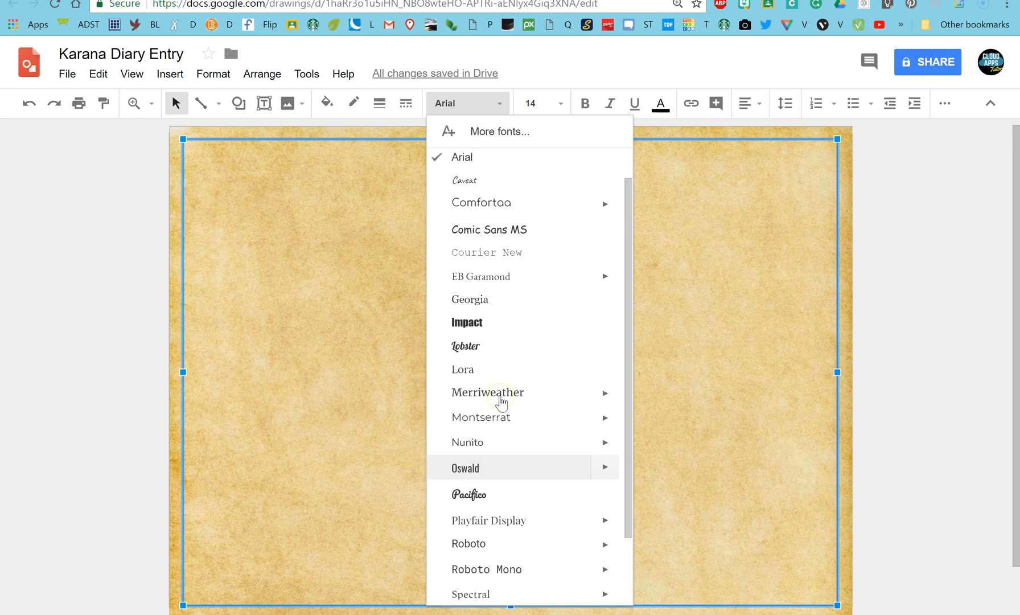
click(501, 131)
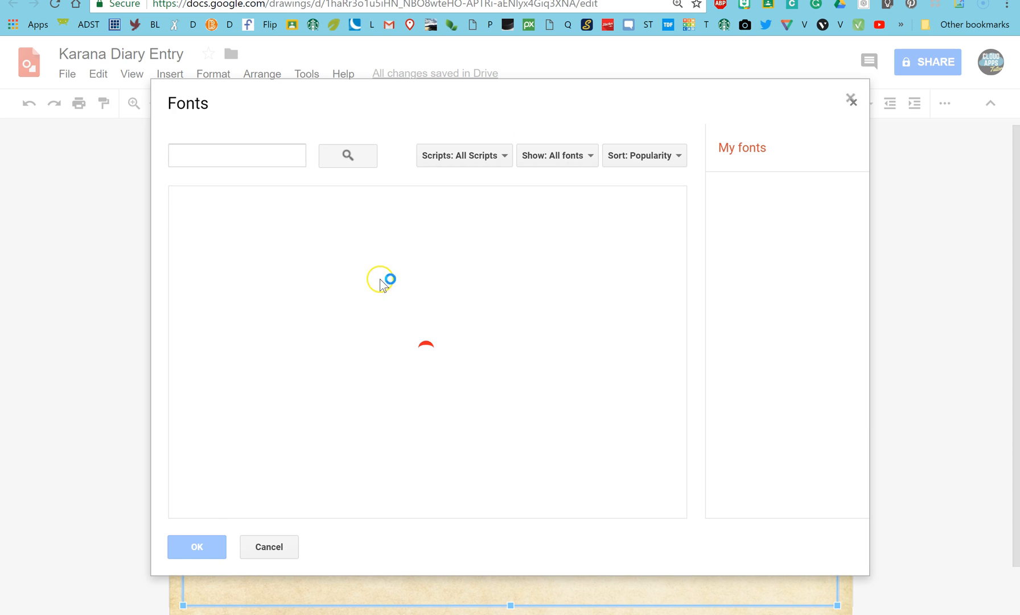
scroll(389, 324, down, 15)
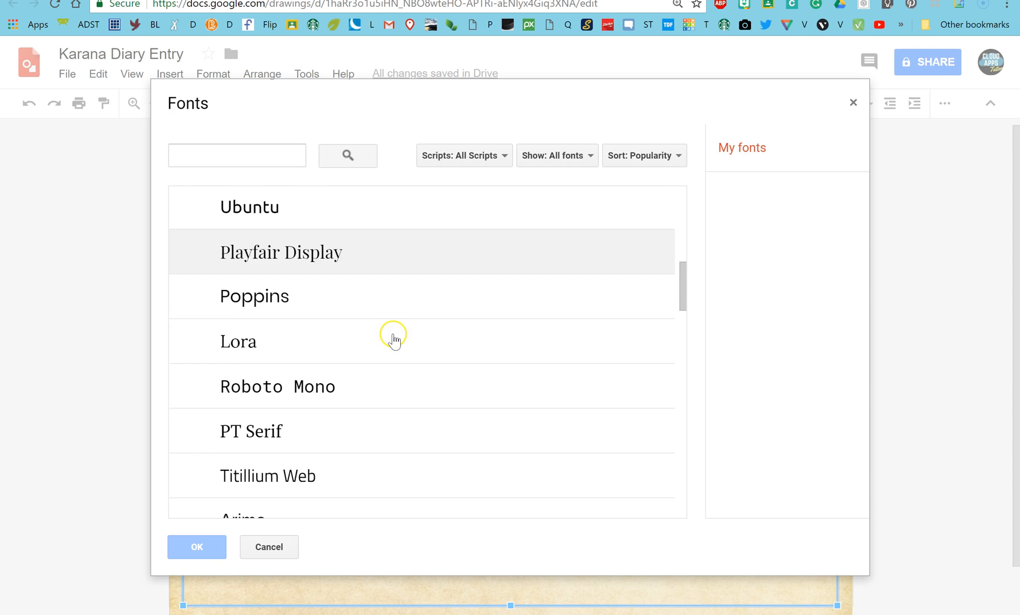
click(242, 147)
text(monot)
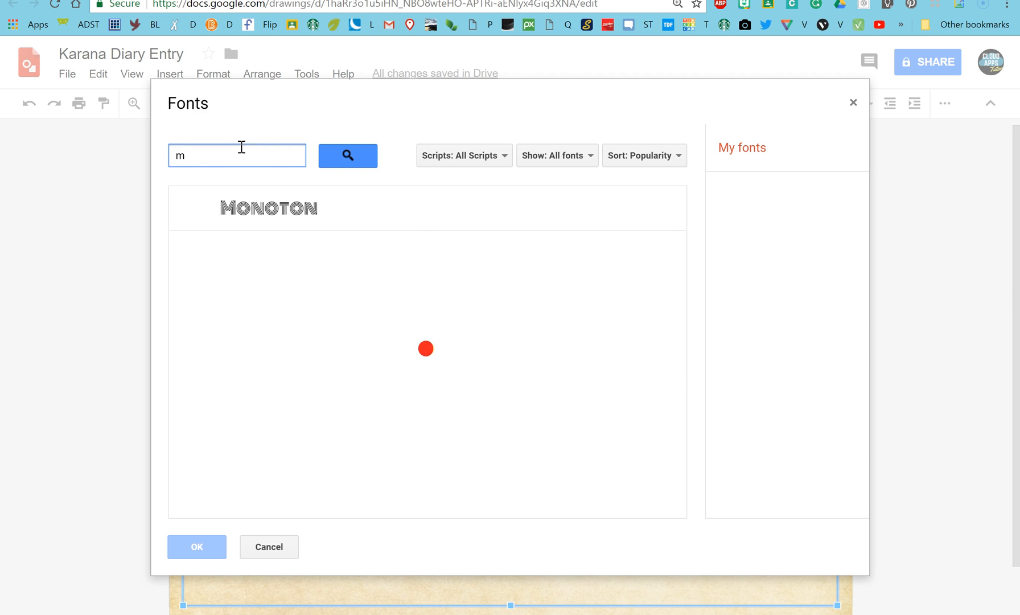
key(BackSpace)
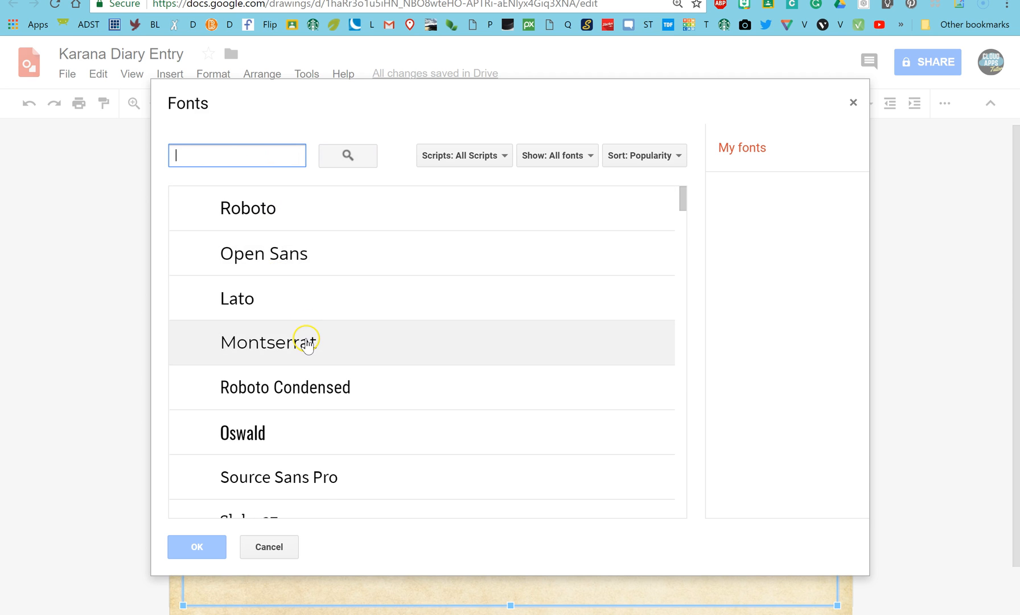
click(268, 546)
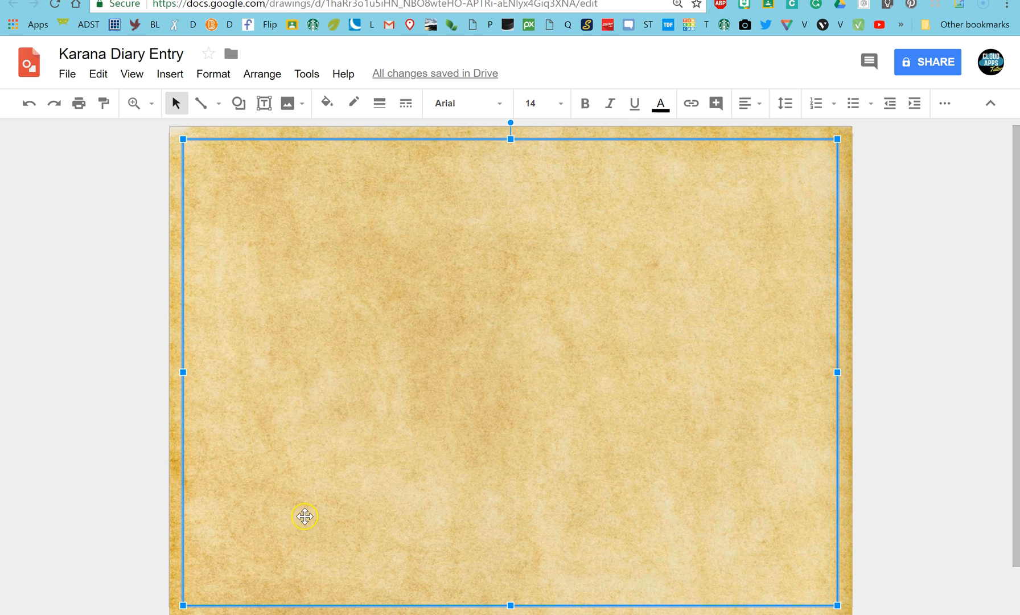
- Set the empty text box's font to Caveat and its size to 18
click(501, 103)
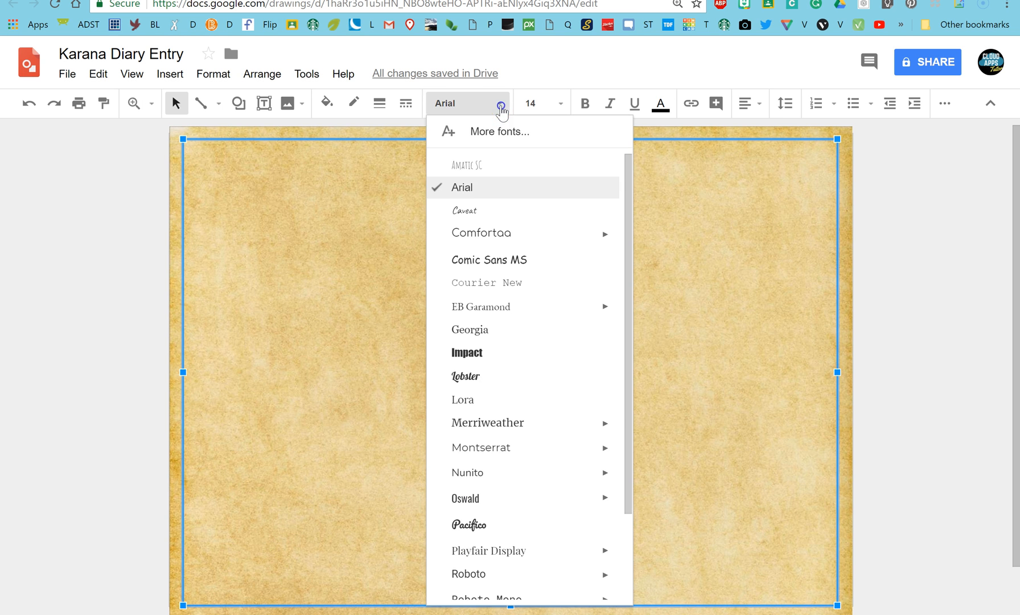
click(515, 211)
click(561, 103)
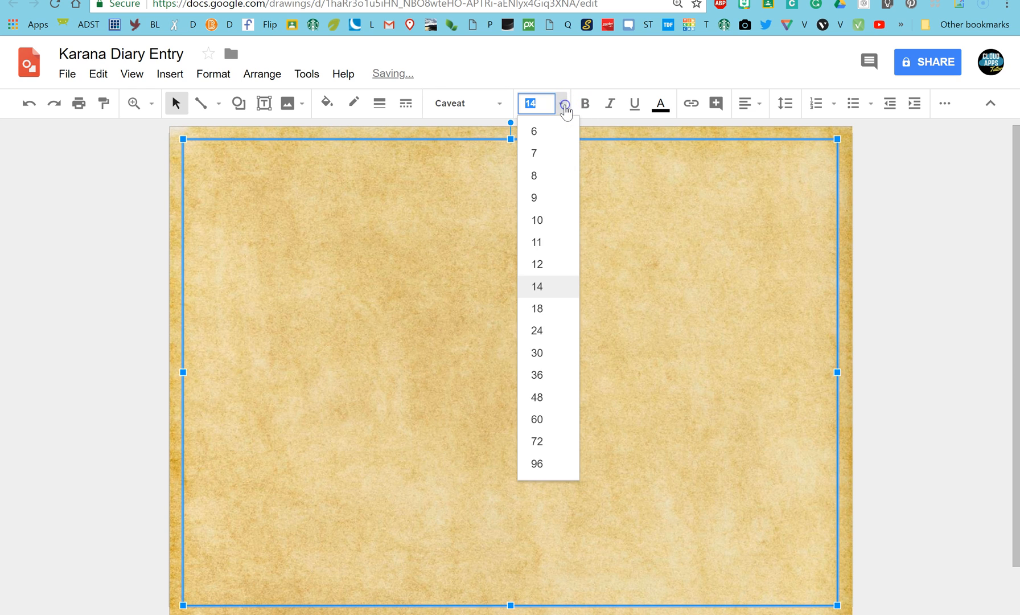
click(545, 309)
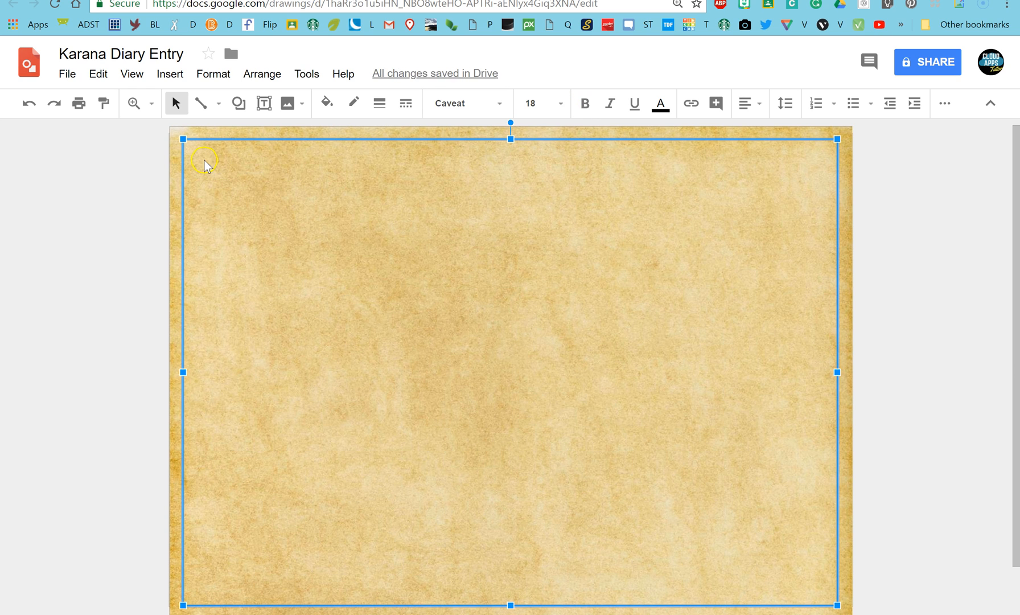
- Enter the greeting "Dear Diary," followed by a line break in the text box, and set all its text to size 36
text(Dea)
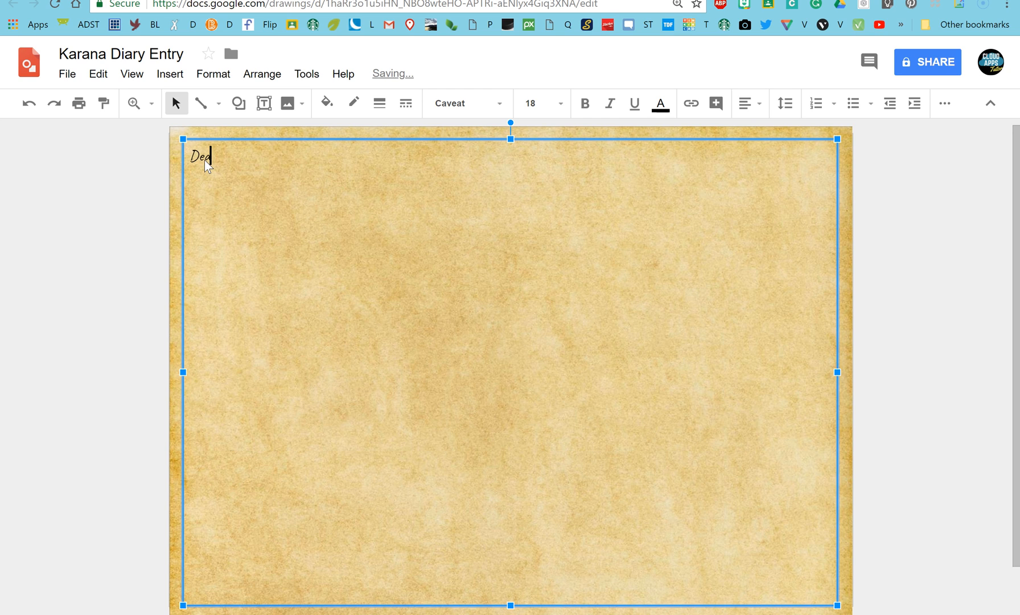
text(r Diary,)
key(Return)
key(ctrl+a)
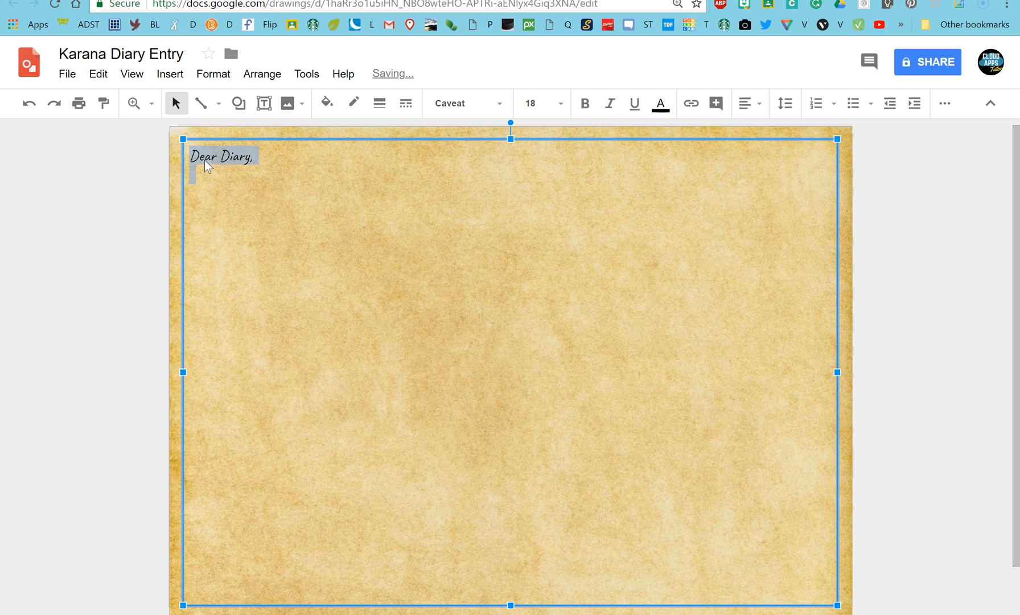
click(569, 106)
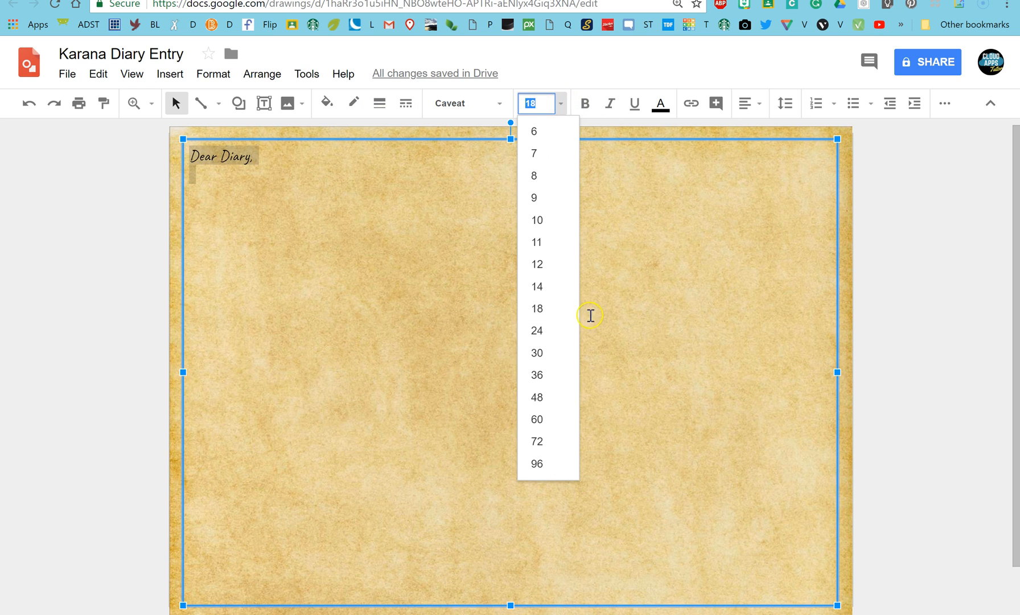
click(554, 375)
click(216, 216)
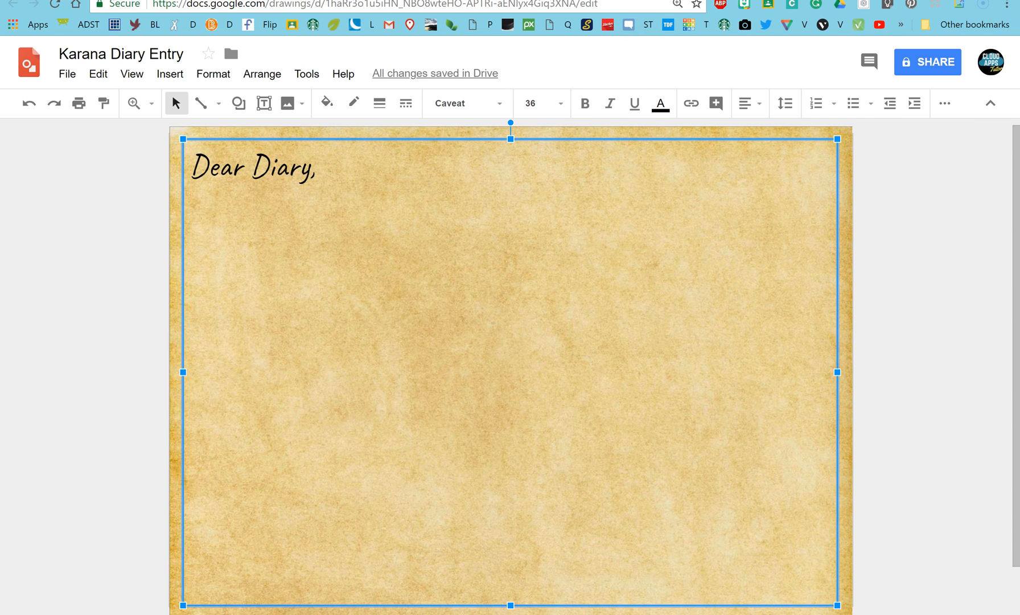
- Switch to the assignment document, highlight the first question about the death of the father, and return to the drawing
key(ctrl+Tab)
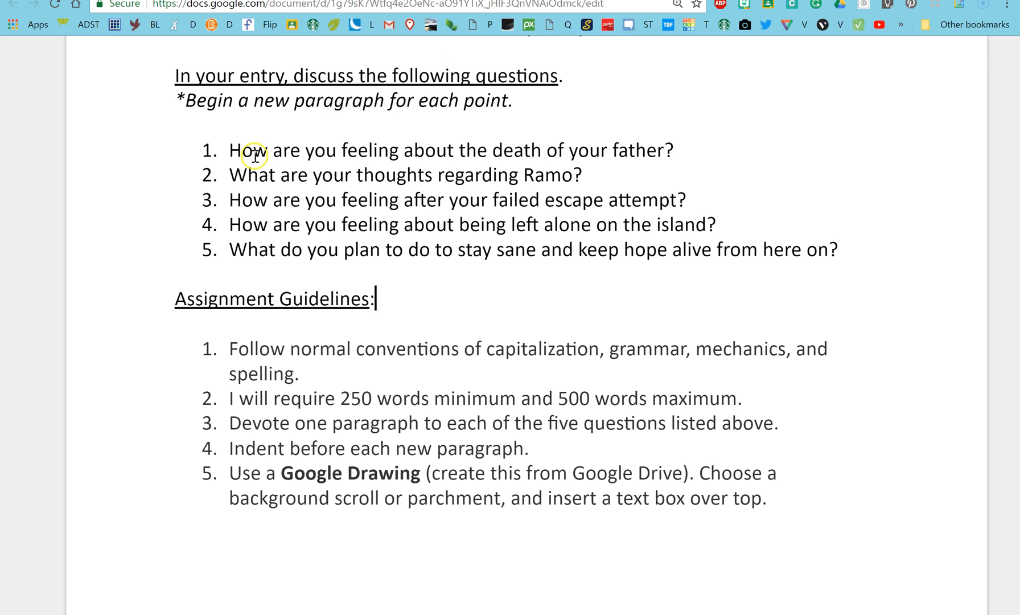
drag(231, 150, 677, 151)
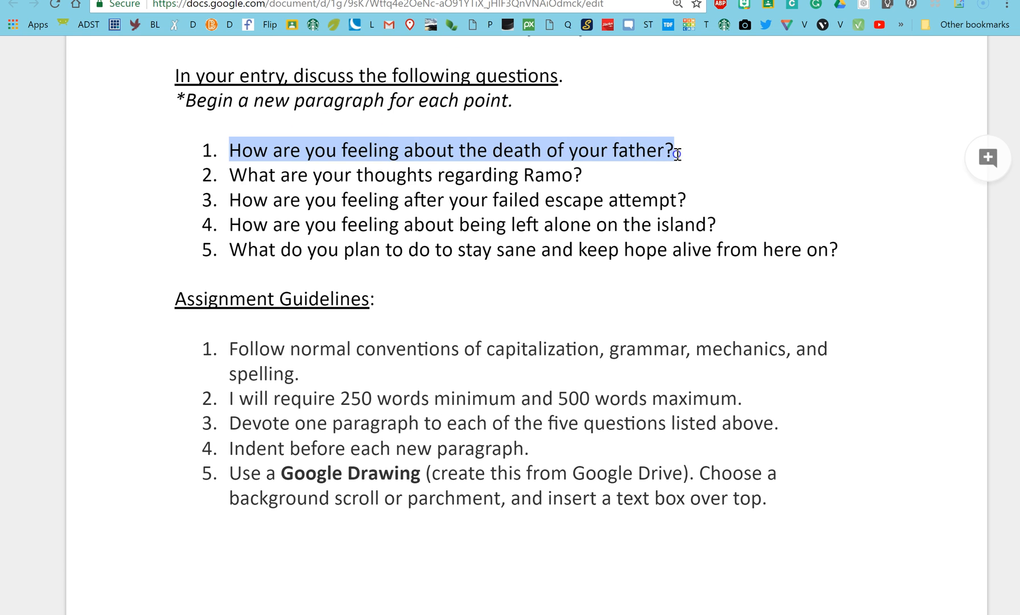
key(ctrl+Tab)
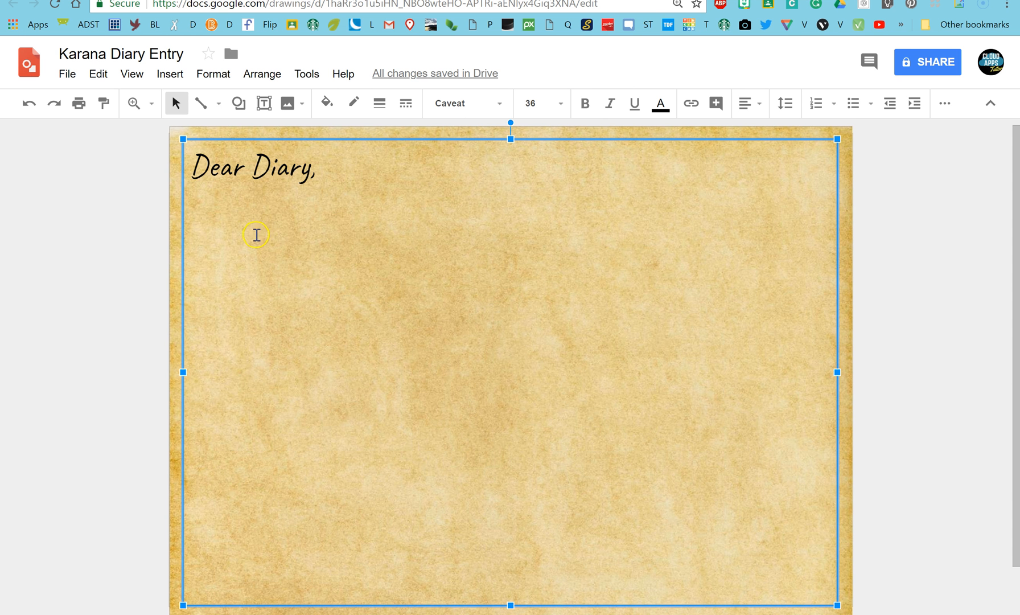
- Leave a blank line below the greeting and start the first paragraph with "I don't know how to respo"
key(Return)
text(I don't know)
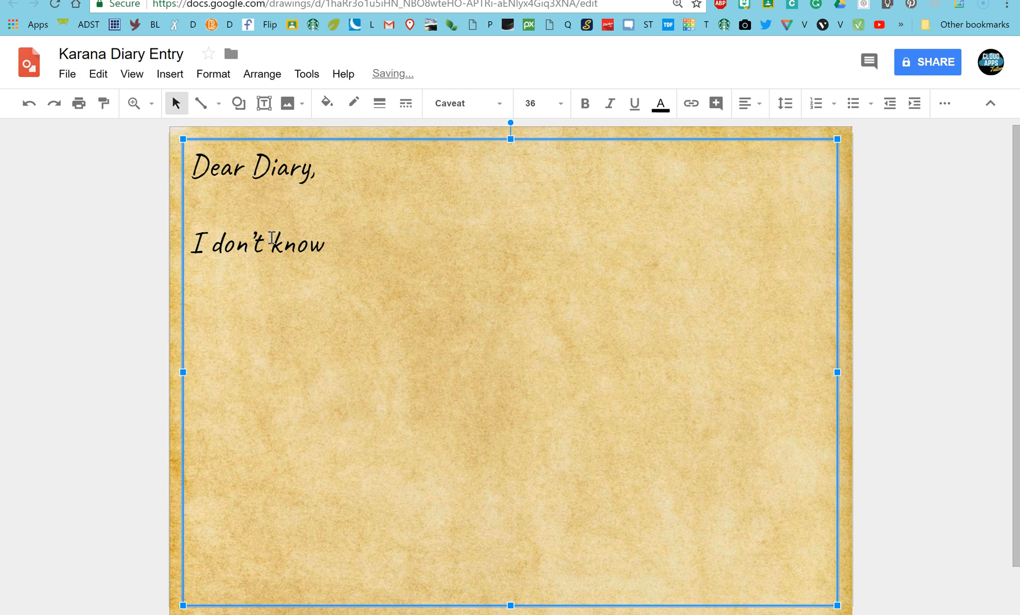
text( how to r)
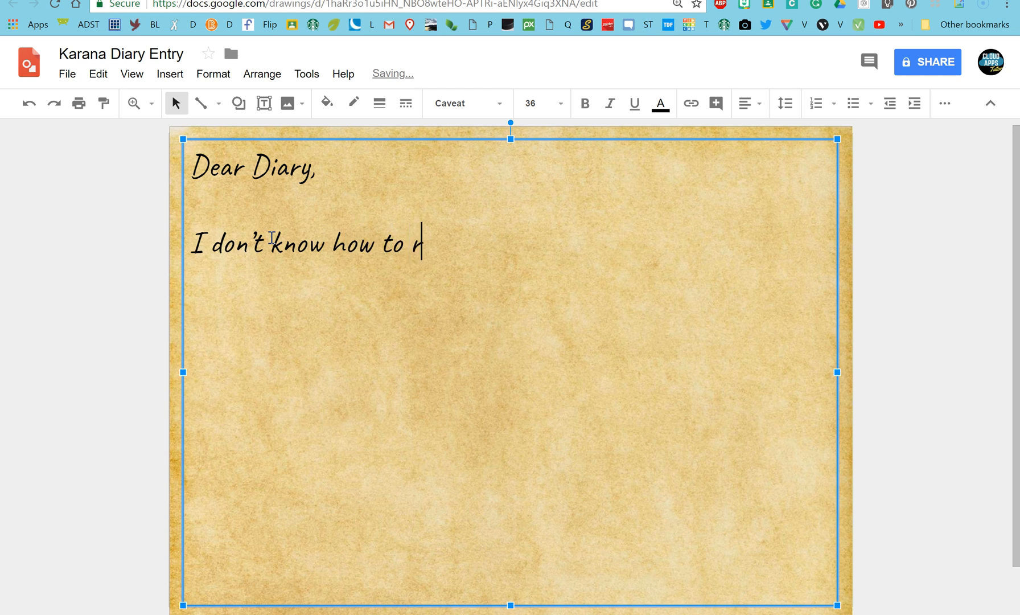
text(espo)
- Replace the paragraph's words after "I" with "am so sad about the death of my father, Chief Chowig."
key(ctrl+shift+Left)
key(ctrl+shift+Left)
key(ctrl+shift+Left)
key(ctrl+shift+Left)
key(ctrl+shift+Left)
key(ctrl+shift+Left)
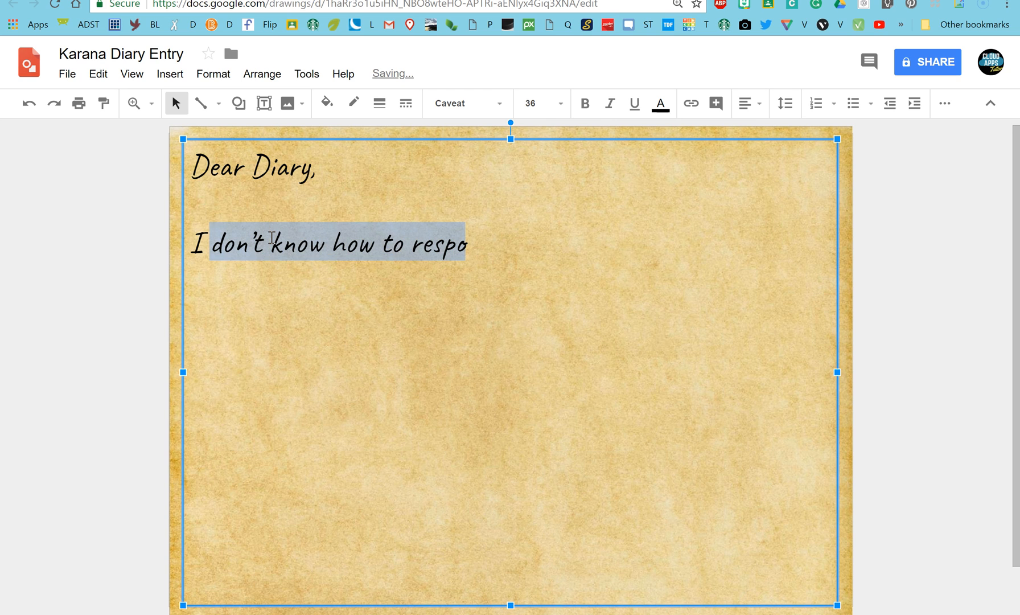
key(shift+Right)
key(shift+Right)
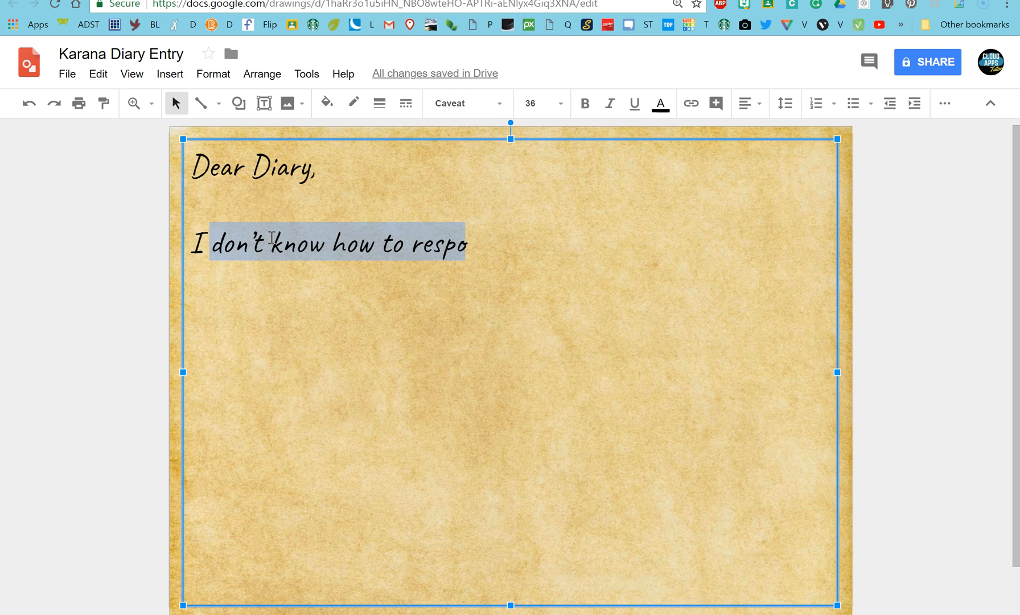
text(am so s)
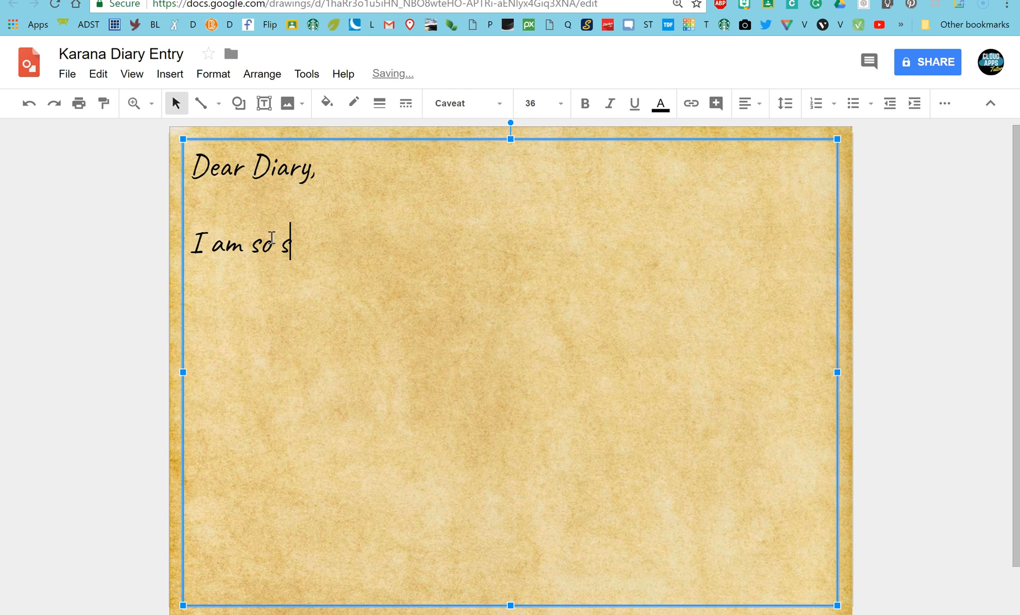
text(ad about the de)
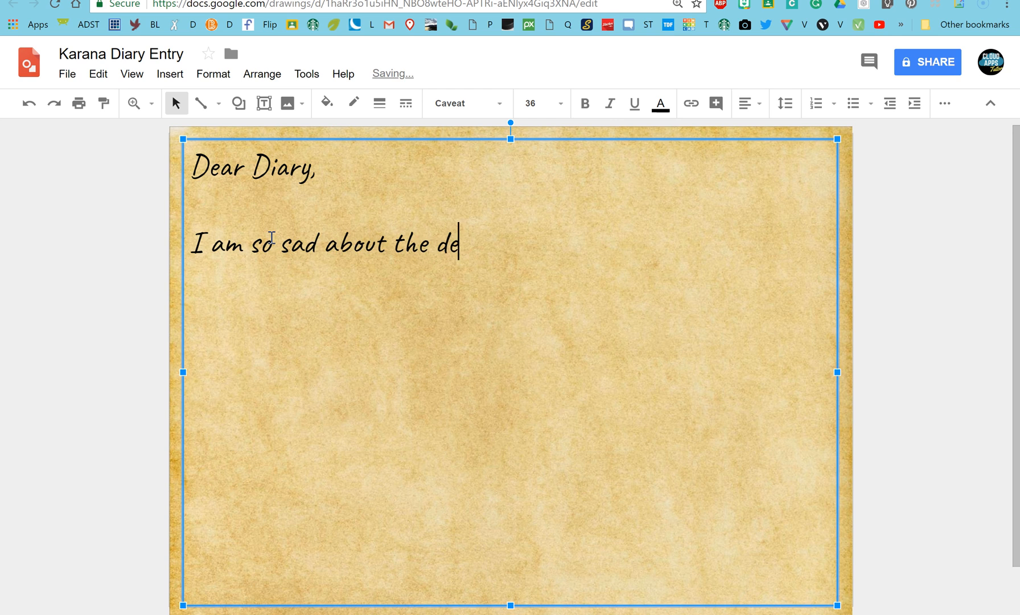
text(ath of my father, Chief Chowig)
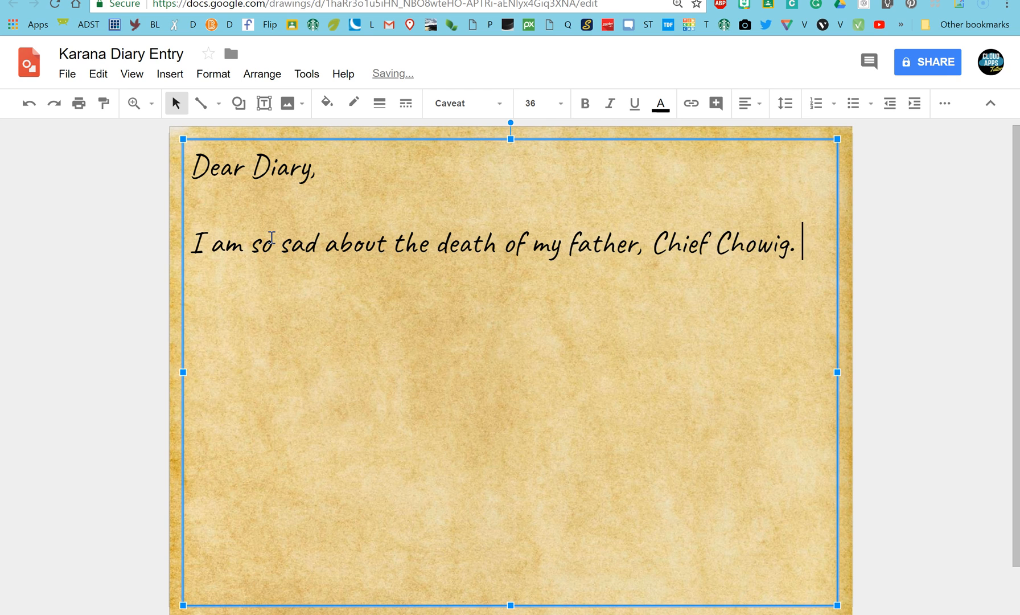
text(.)
- Add the closing "Sincerely," with "Karana" on the line beneath it near the bottom of the parchment, and deselect the text box
key(Return)
text(Sincerely, )
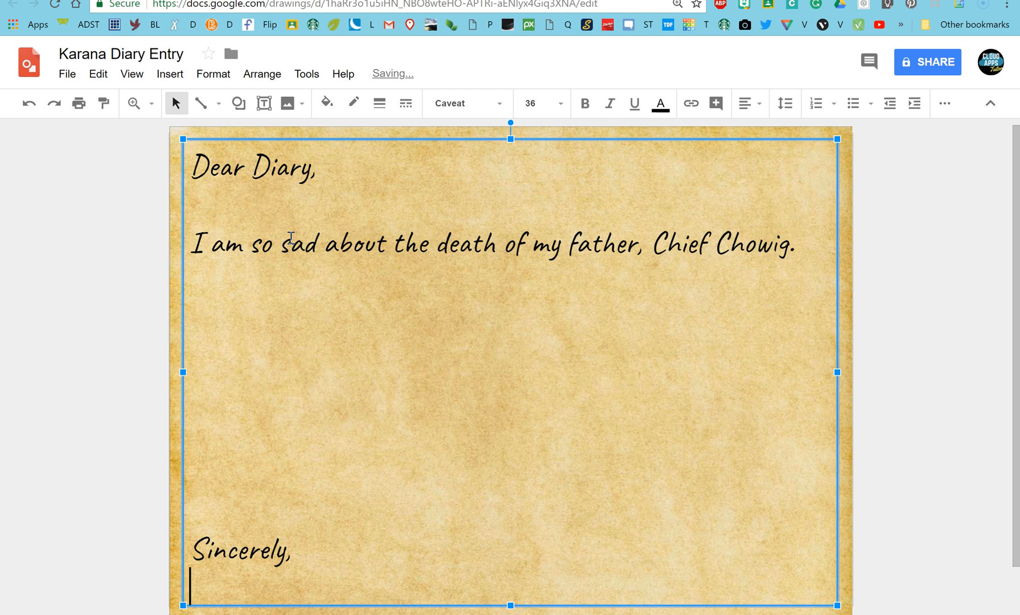
text(Karana)
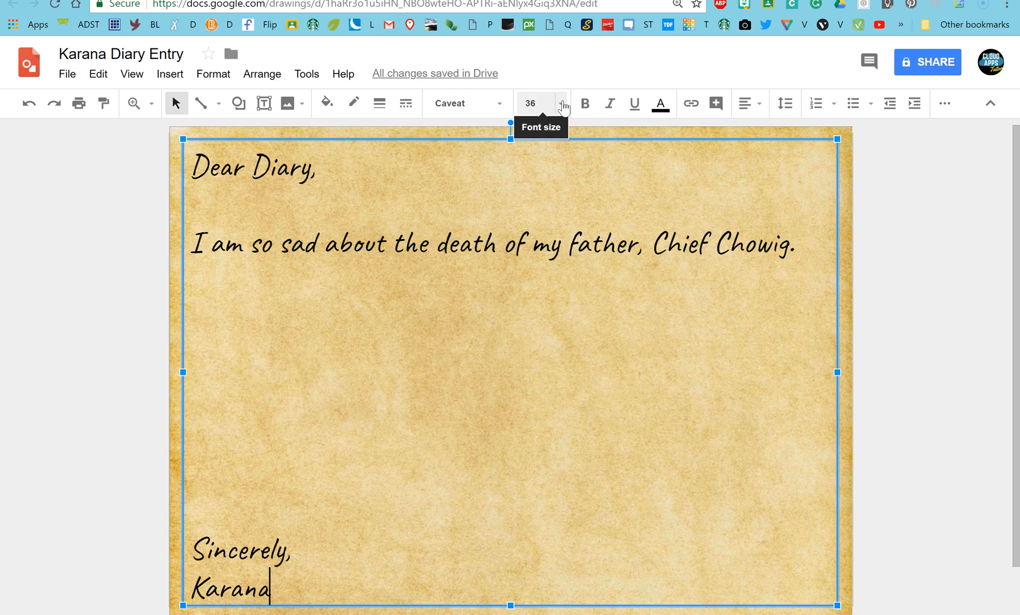
click(351, 246)
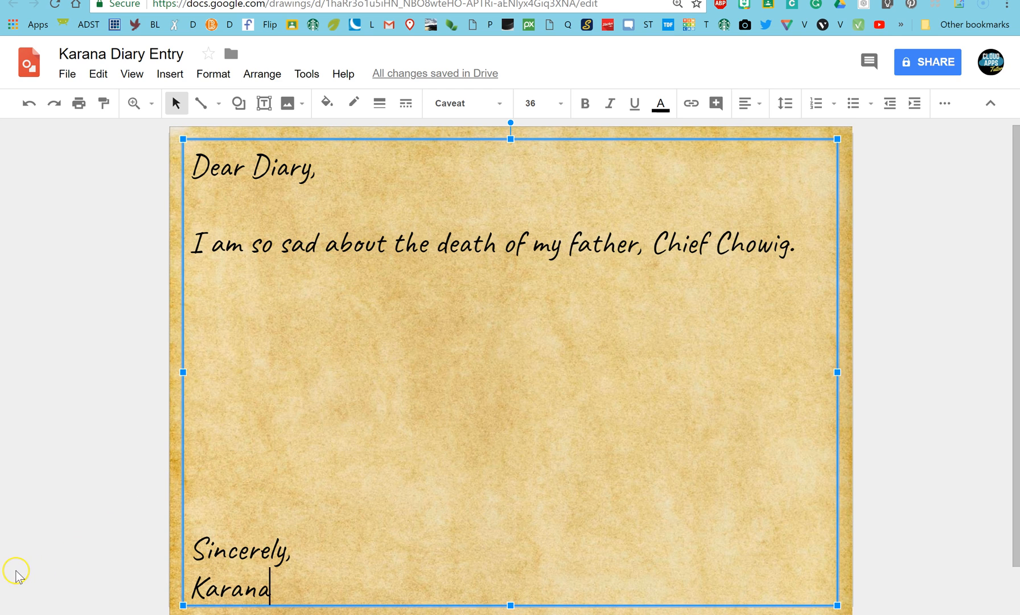
click(907, 459)
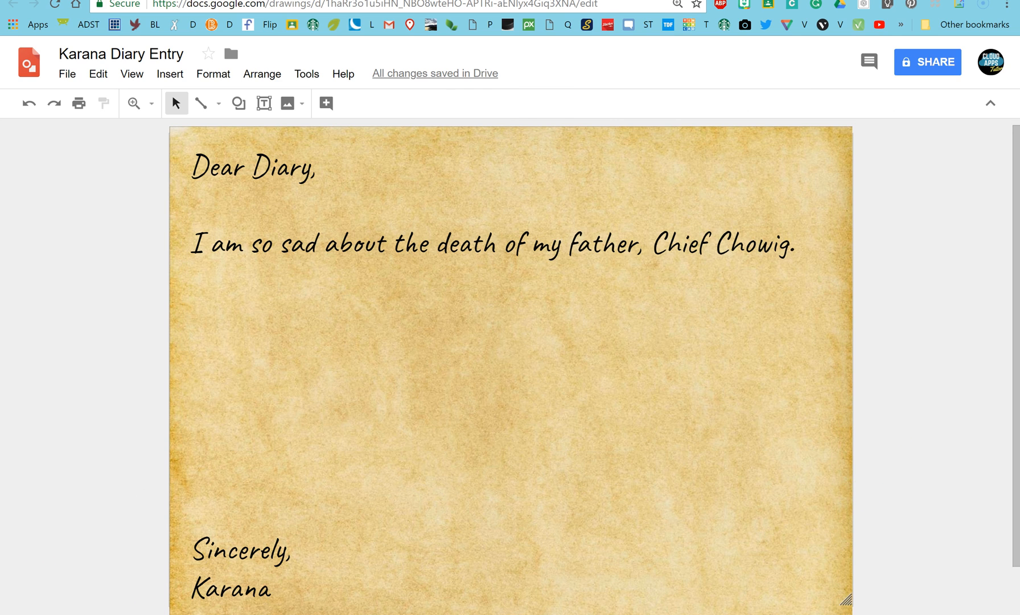